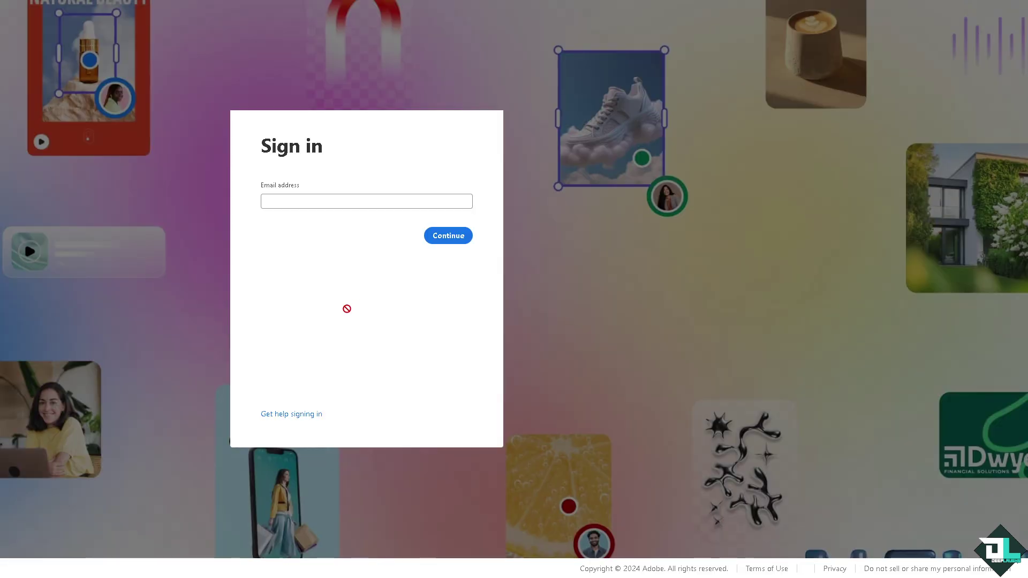
Expand the extra sign-in options on the Adobe page and follow the new-account link
{"action": "left_click", "coordinate": [360, 401]}
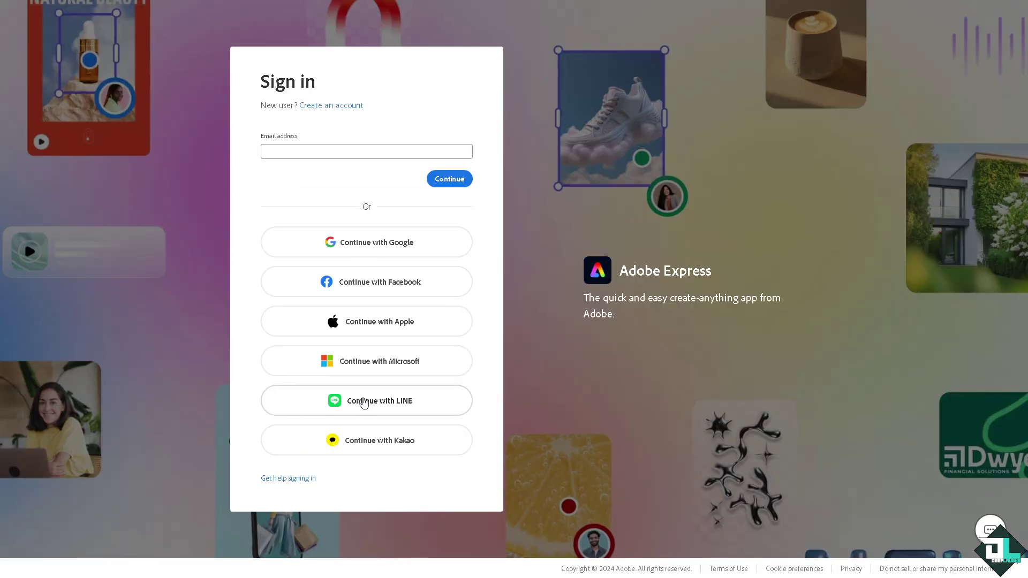
{"action": "left_click", "coordinate": [340, 110]}
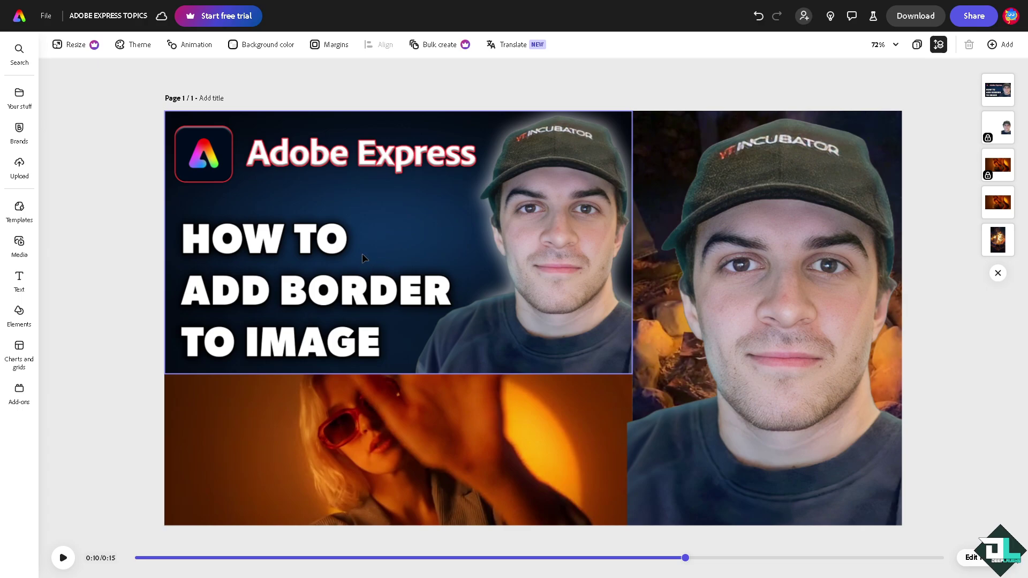
Select, deselect, then reselect the top-left thumbnail image on the collage page
{"action": "left_click", "coordinate": [382, 216]}
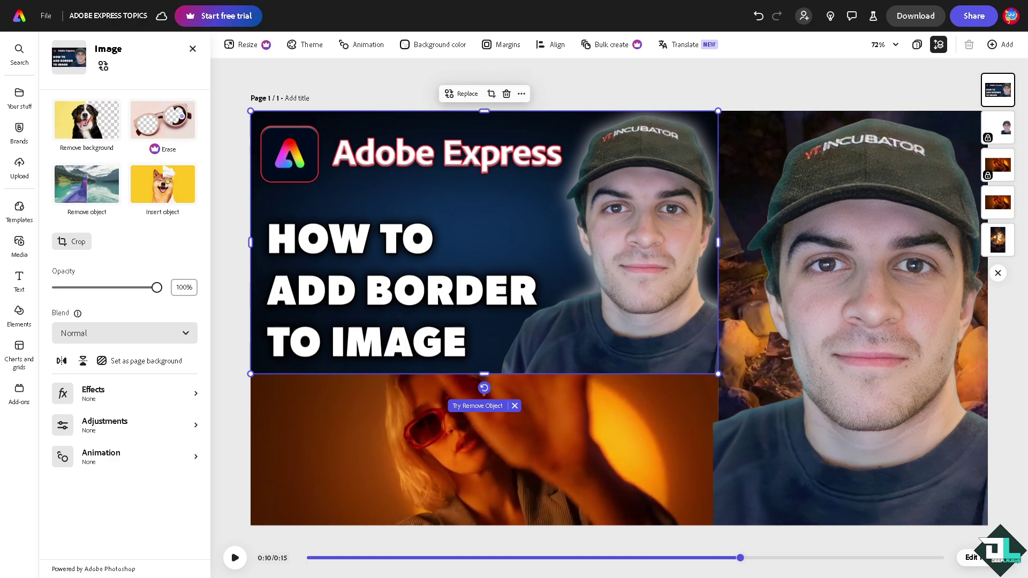
{"action": "key", "text": "Escape"}
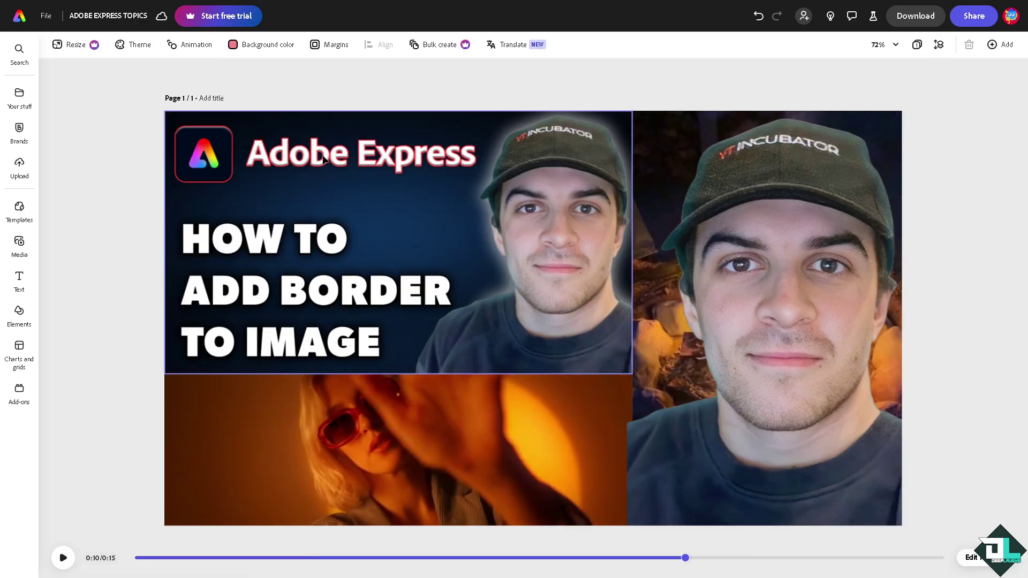
{"action": "left_click", "coordinate": [325, 159]}
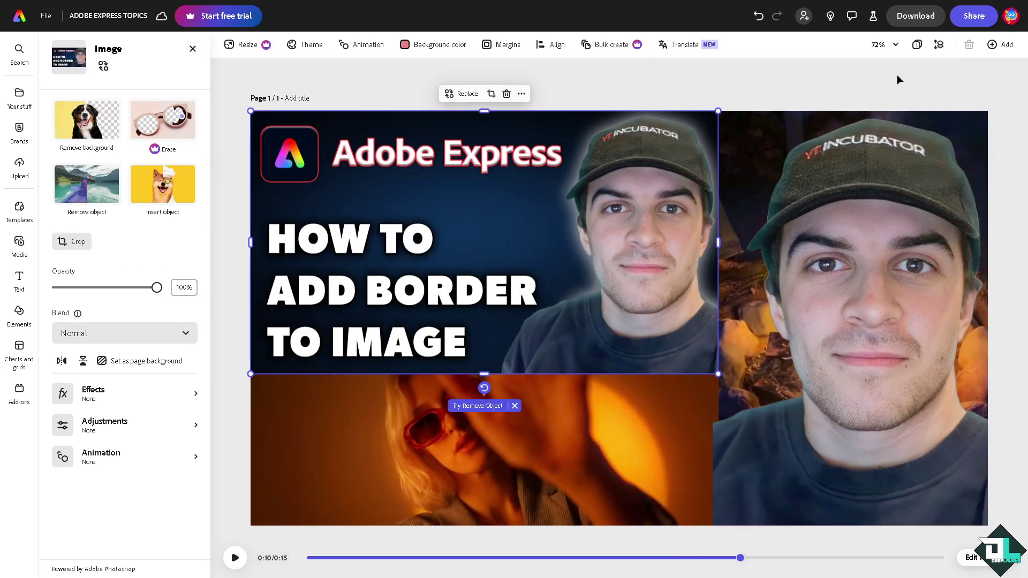
Add a same-size second page and place the pink-hoodie stock photo at about half size
{"action": "left_click", "coordinate": [1005, 45]}
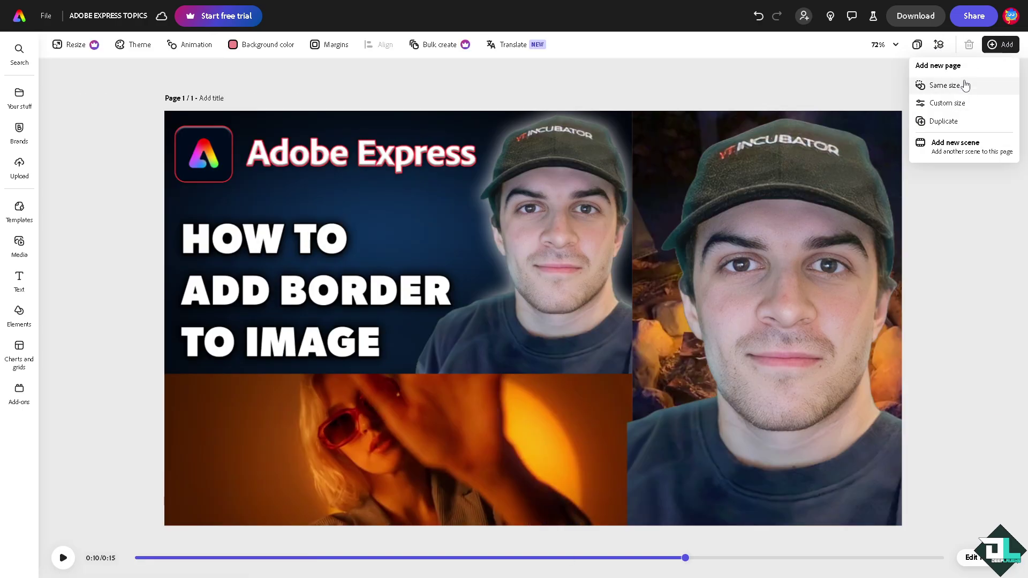
{"action": "left_click", "coordinate": [945, 85]}
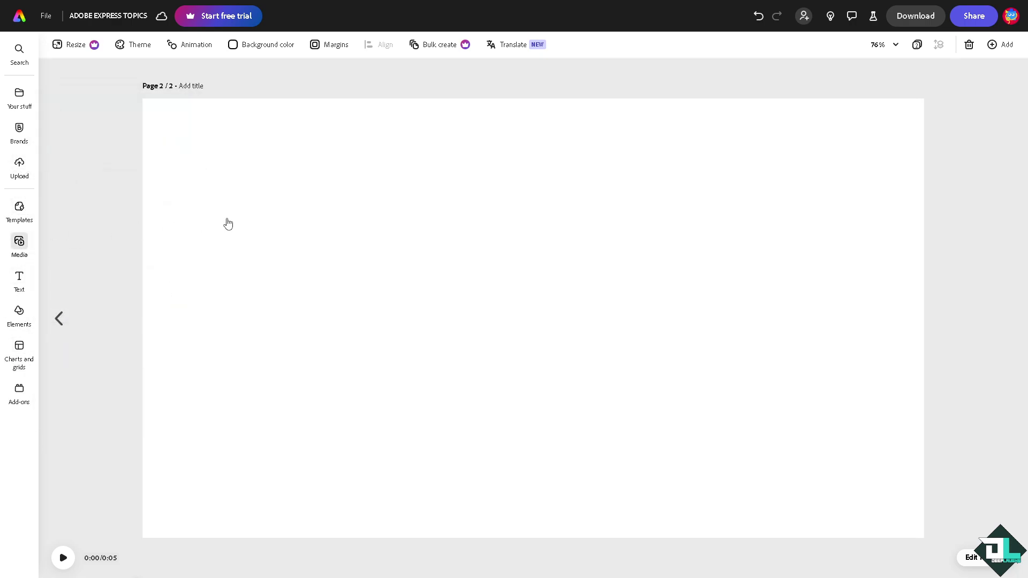
{"action": "left_click", "coordinate": [20, 245]}
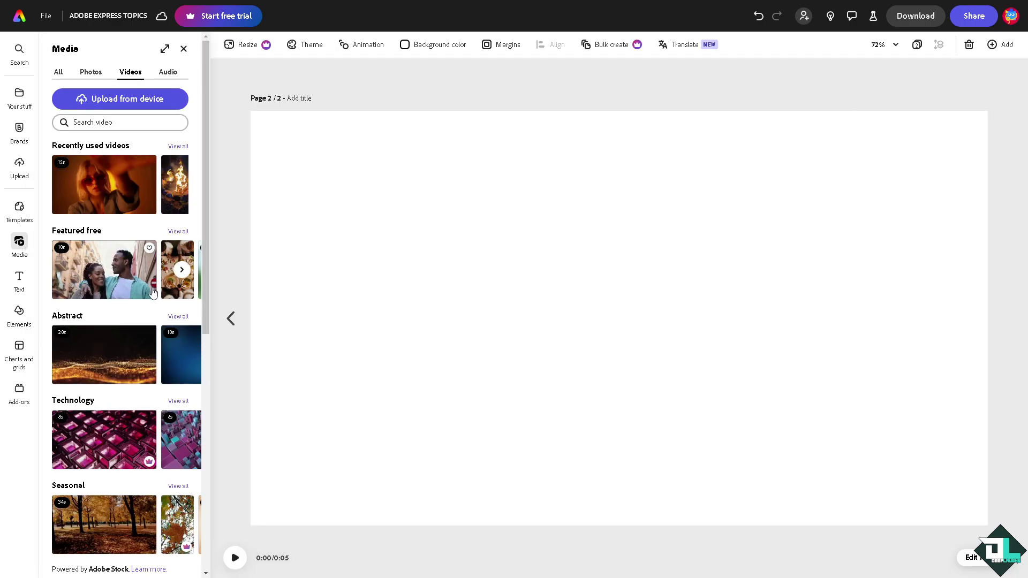
{"action": "scroll", "coordinate": [153, 293], "scroll_direction": "down", "scroll_amount": 2}
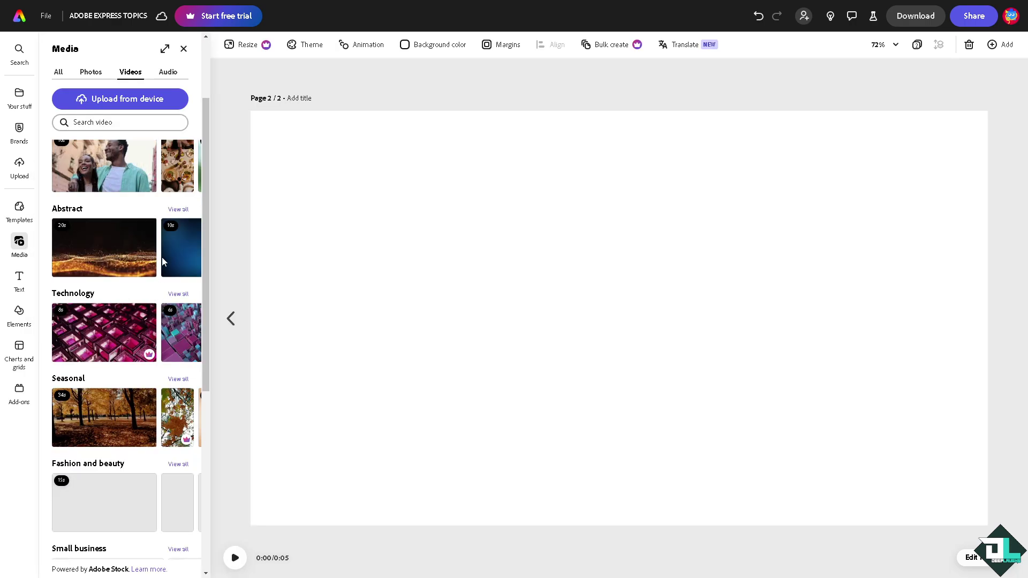
{"action": "left_click", "coordinate": [90, 72]}
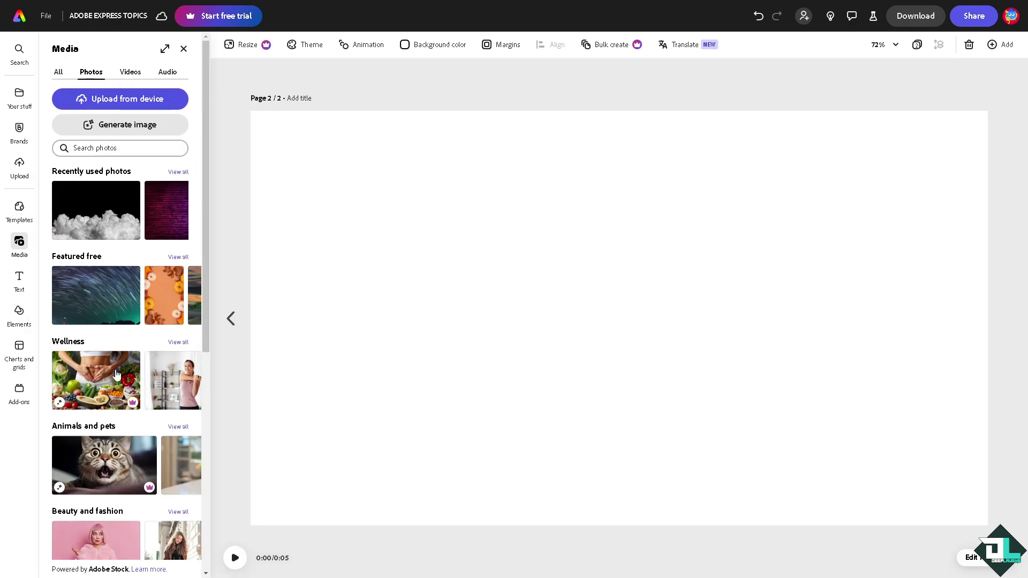
{"action": "scroll", "coordinate": [119, 387], "scroll_direction": "down", "scroll_amount": 2}
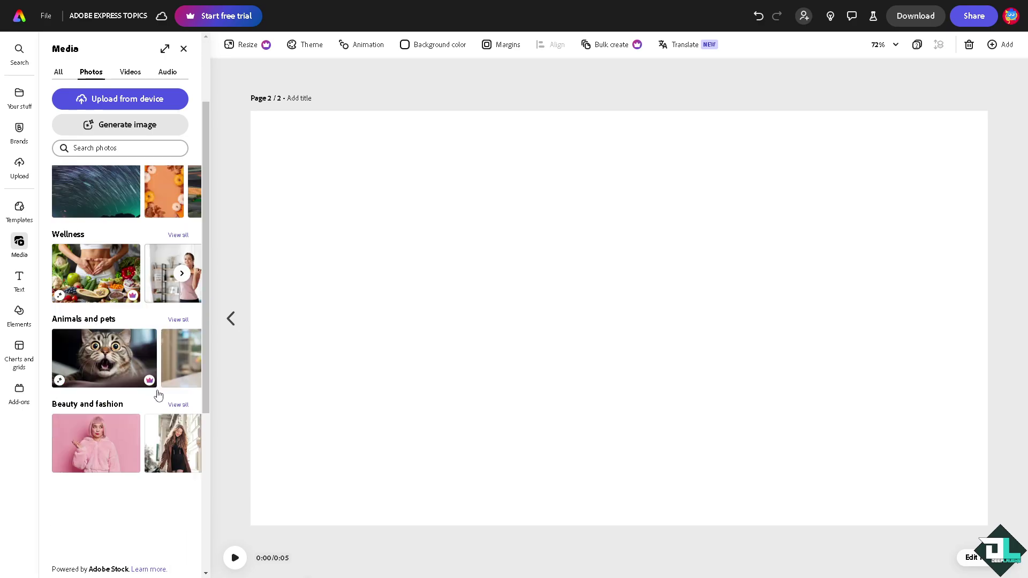
{"action": "left_click", "coordinate": [107, 450]}
{"action": "left_click_drag", "start_coordinate": [890, 505], "coordinate": [650, 348]}
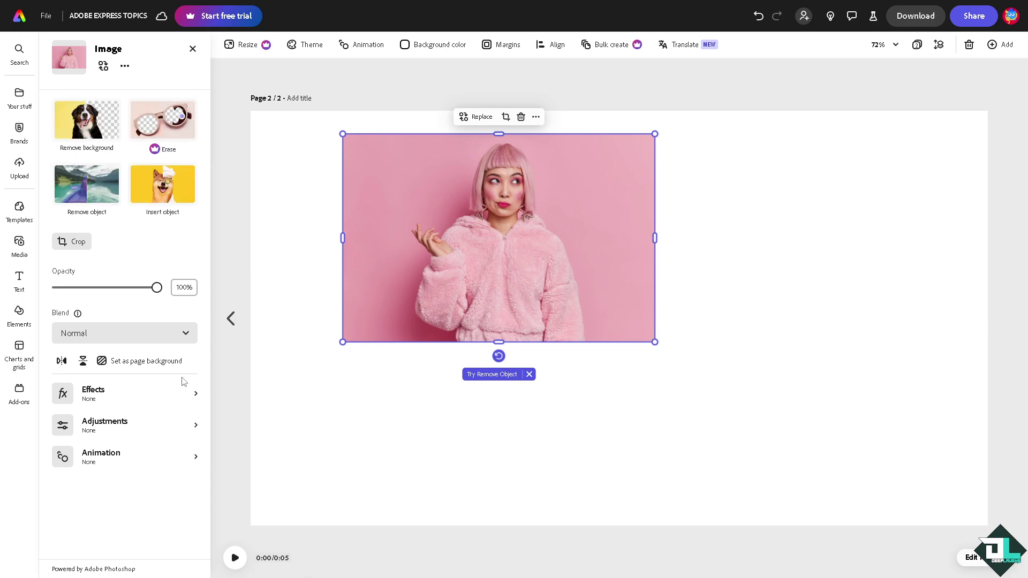
Browse the shape elements library, leaving Stars, and show all recently used shapes
{"action": "left_click", "coordinate": [125, 66]}
{"action": "left_click", "coordinate": [25, 320]}
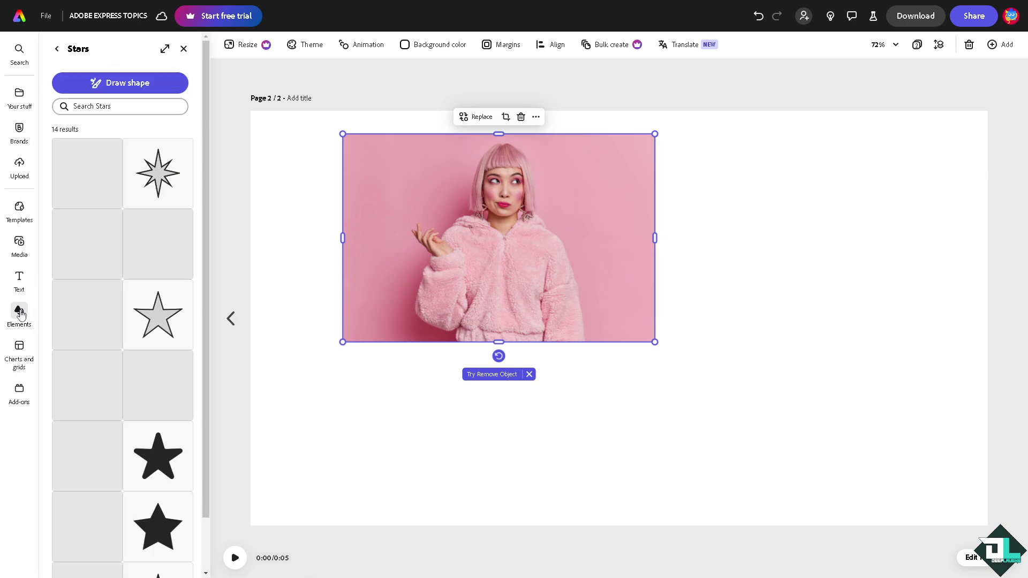
{"action": "left_click", "coordinate": [183, 48]}
{"action": "left_click", "coordinate": [20, 315]}
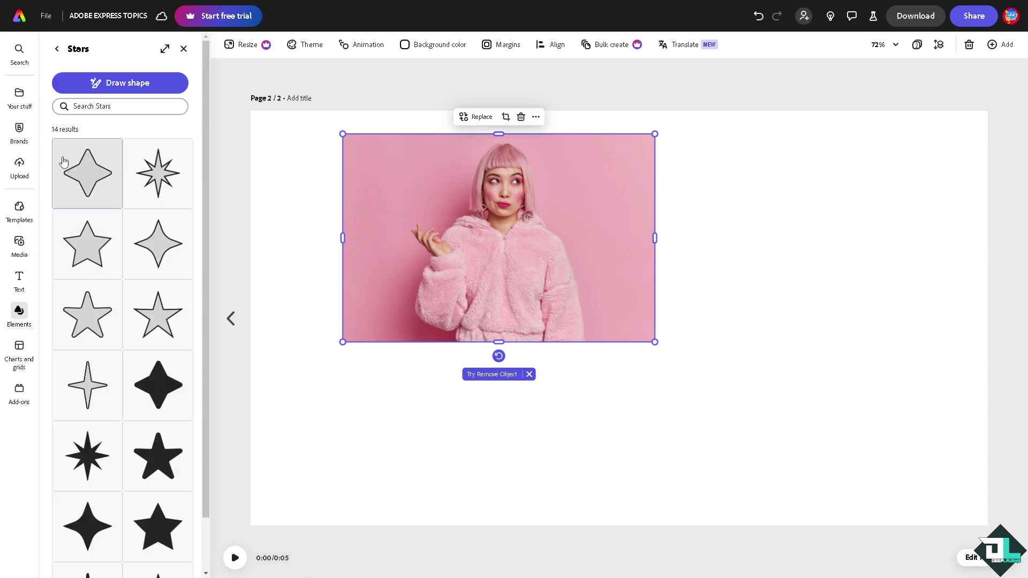
{"action": "left_click", "coordinate": [56, 49]}
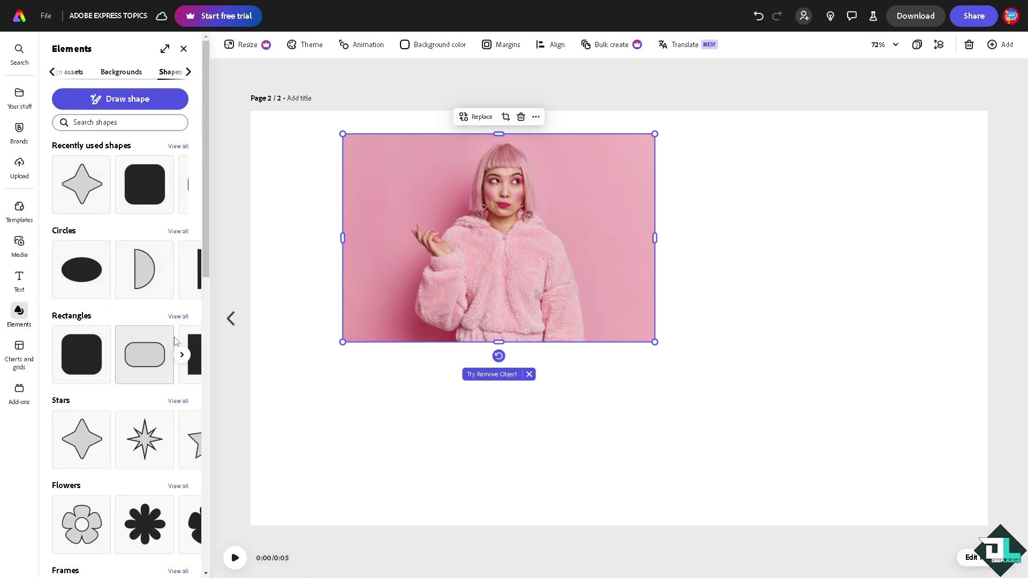
{"action": "scroll", "coordinate": [177, 299], "scroll_direction": "down", "scroll_amount": 1}
{"action": "scroll", "coordinate": [167, 208], "scroll_direction": "up", "scroll_amount": 1}
{"action": "scroll", "coordinate": [177, 241], "scroll_direction": "down", "scroll_amount": 2}
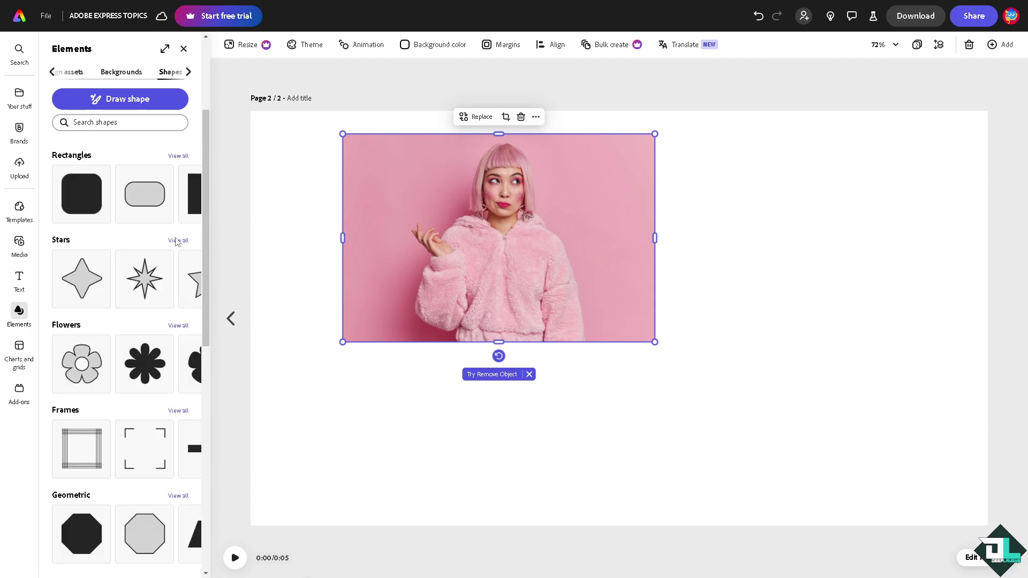
{"action": "scroll", "coordinate": [149, 370], "scroll_direction": "down", "scroll_amount": 2}
{"action": "scroll", "coordinate": [156, 386], "scroll_direction": "down", "scroll_amount": 2}
{"action": "scroll", "coordinate": [155, 386], "scroll_direction": "up", "scroll_amount": 1}
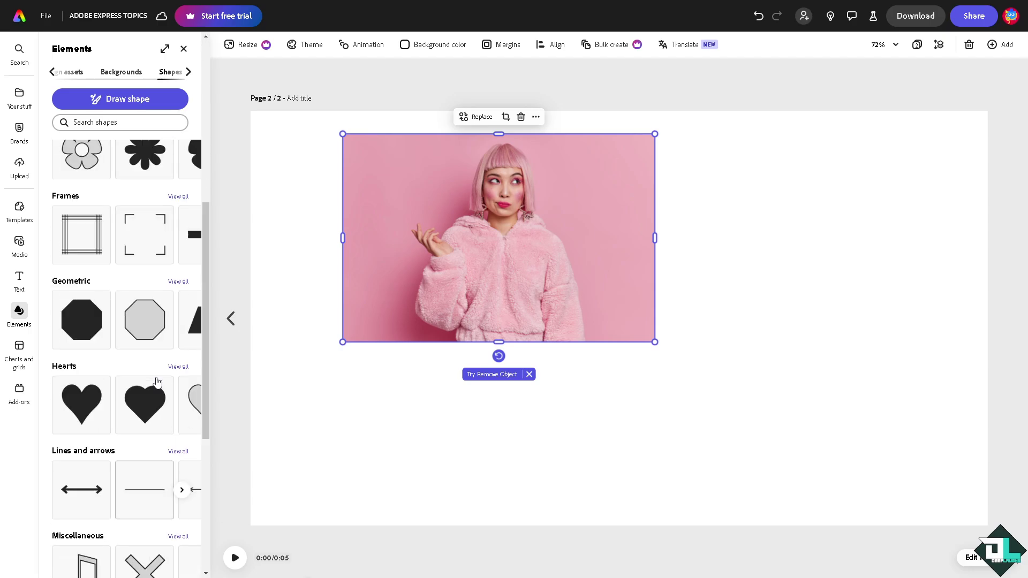
{"action": "scroll", "coordinate": [161, 322], "scroll_direction": "up", "scroll_amount": 3}
{"action": "scroll", "coordinate": [164, 257], "scroll_direction": "up", "scroll_amount": 1}
{"action": "scroll", "coordinate": [169, 214], "scroll_direction": "up", "scroll_amount": 1}
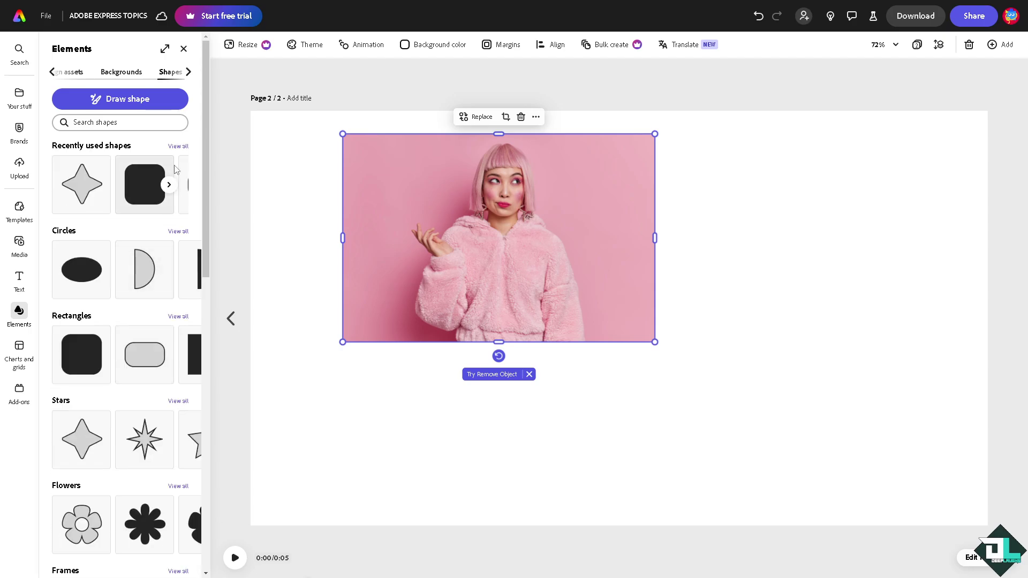
{"action": "left_click", "coordinate": [178, 145]}
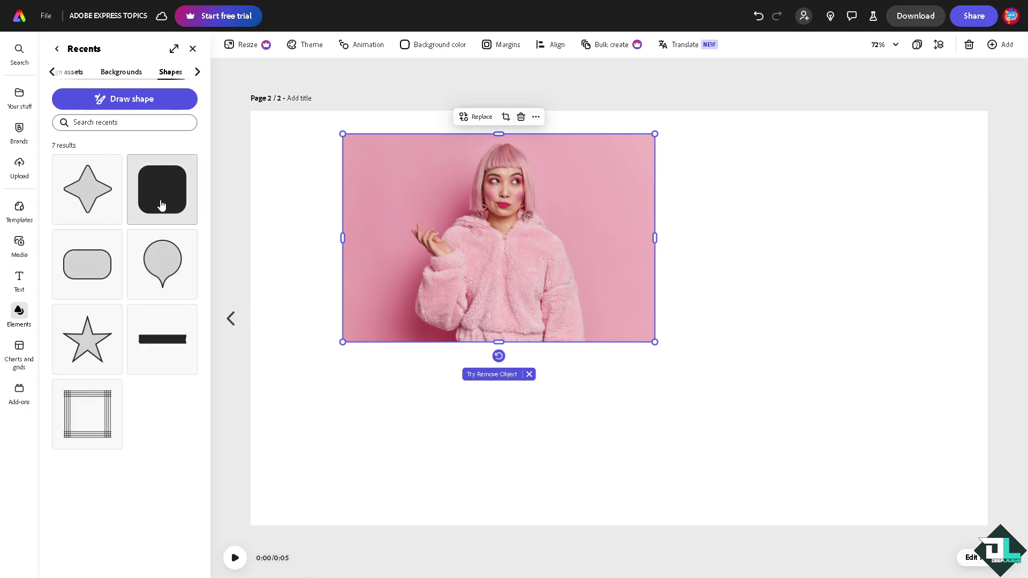
Add a black bar shape, then remove it again after a delete-and-undo mix-up
{"action": "left_click", "coordinate": [168, 343]}
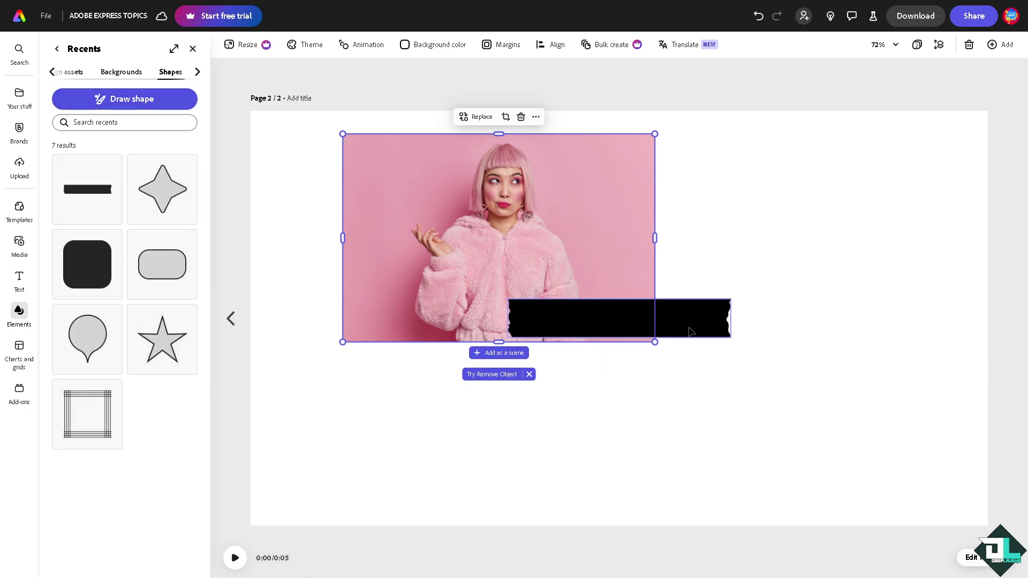
{"action": "key", "text": "Delete"}
{"action": "left_click", "coordinate": [52, 72]}
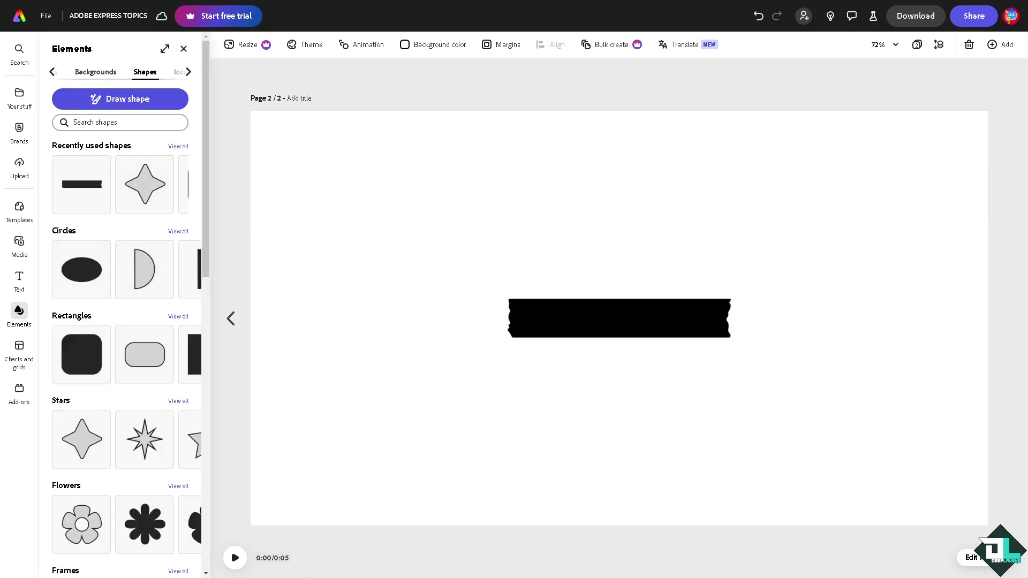
{"action": "scroll", "coordinate": [139, 462], "scroll_direction": "down", "scroll_amount": 5}
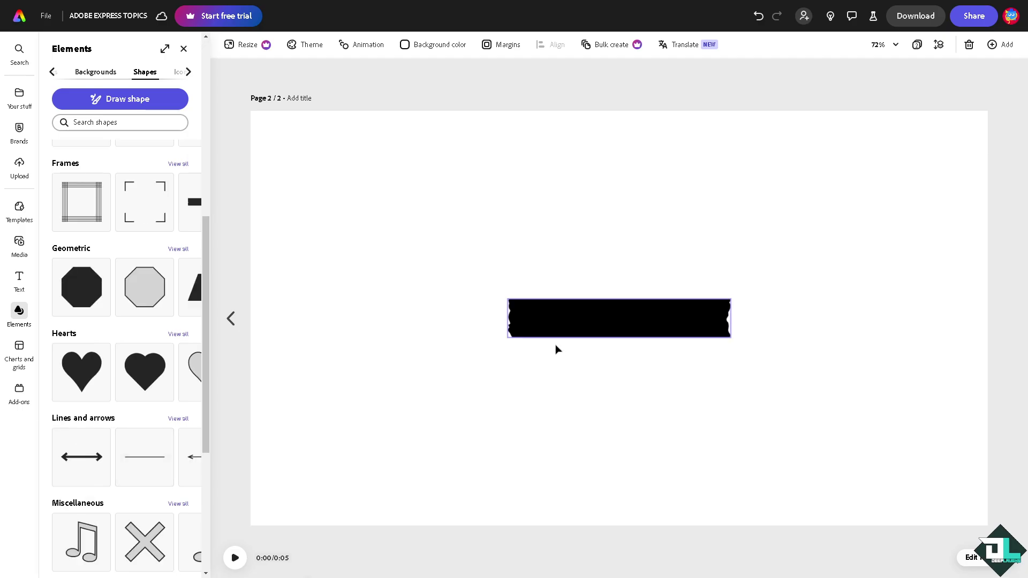
{"action": "left_click", "coordinate": [575, 323]}
{"action": "key", "text": "Delete"}
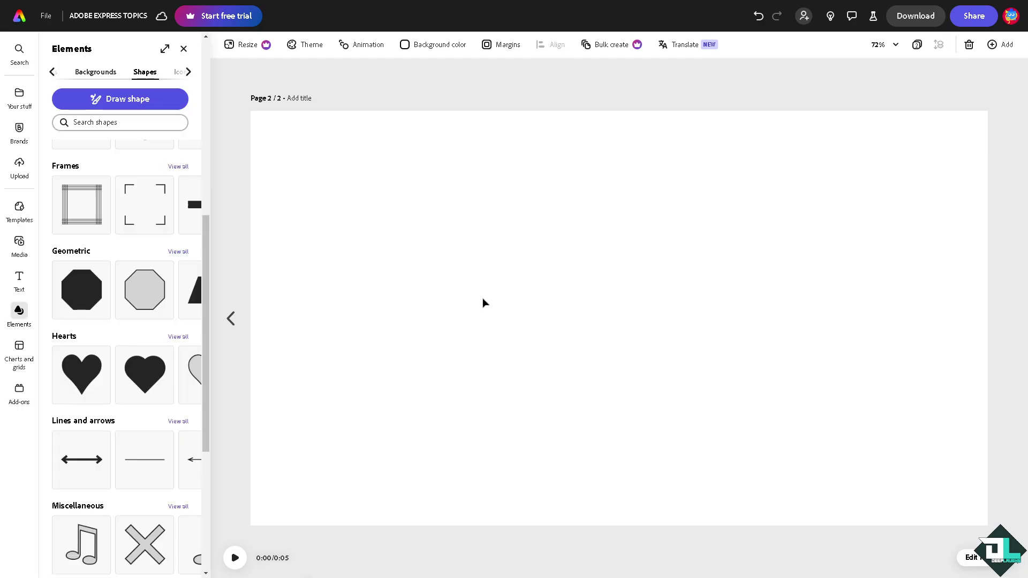
{"action": "key", "text": "ctrl+z"}
{"action": "key", "text": "ctrl+z"}
{"action": "left_click", "coordinate": [711, 326]}
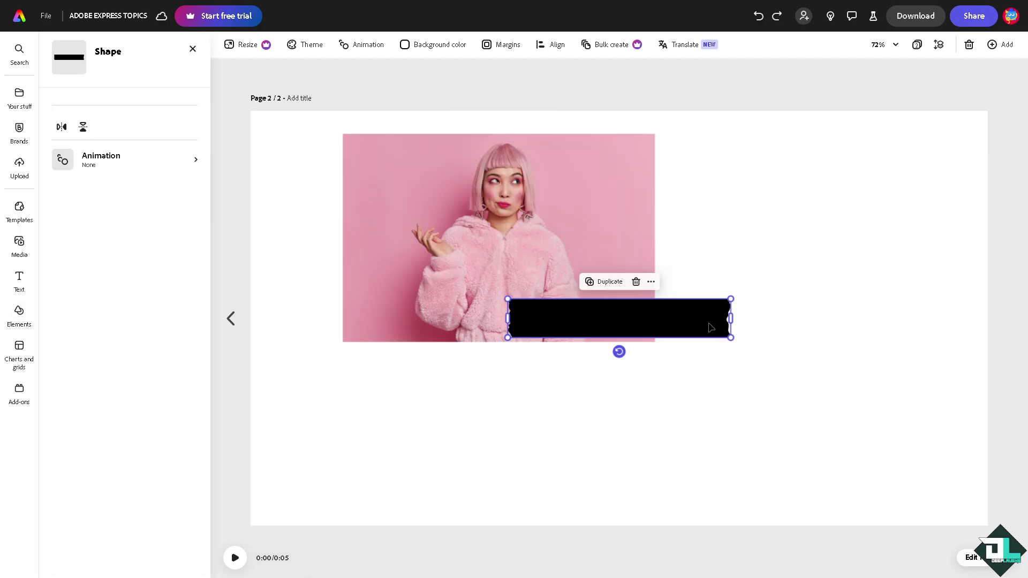
{"action": "key", "text": "Delete"}
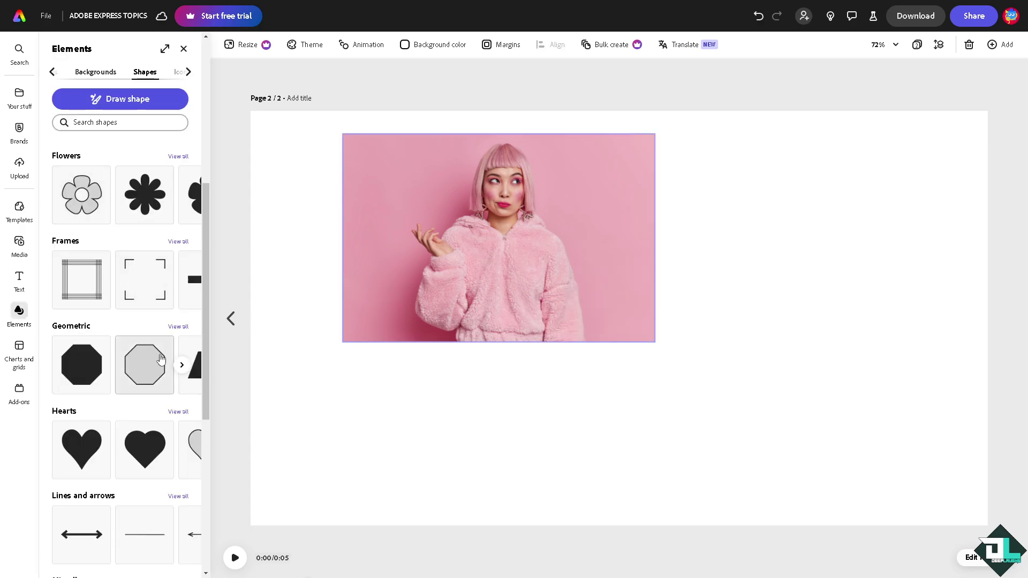
Add a teal line with border thickness 14, stretched along the photo's top edge
{"action": "left_click", "coordinate": [145, 533]}
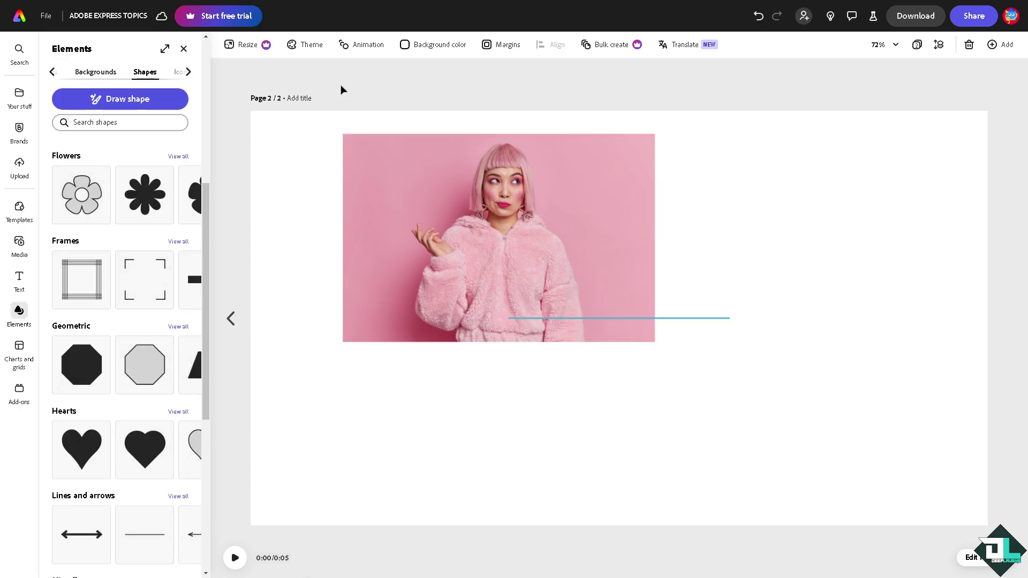
{"action": "left_click", "coordinate": [534, 318]}
{"action": "mouse_move", "coordinate": [550, 324]}
{"action": "left_mouse_down"}
{"action": "mouse_move", "coordinate": [503, 371]}
{"action": "mouse_move", "coordinate": [626, 322]}
{"action": "mouse_move", "coordinate": [596, 279]}
{"action": "mouse_move", "coordinate": [615, 234]}
{"action": "left_mouse_up"}
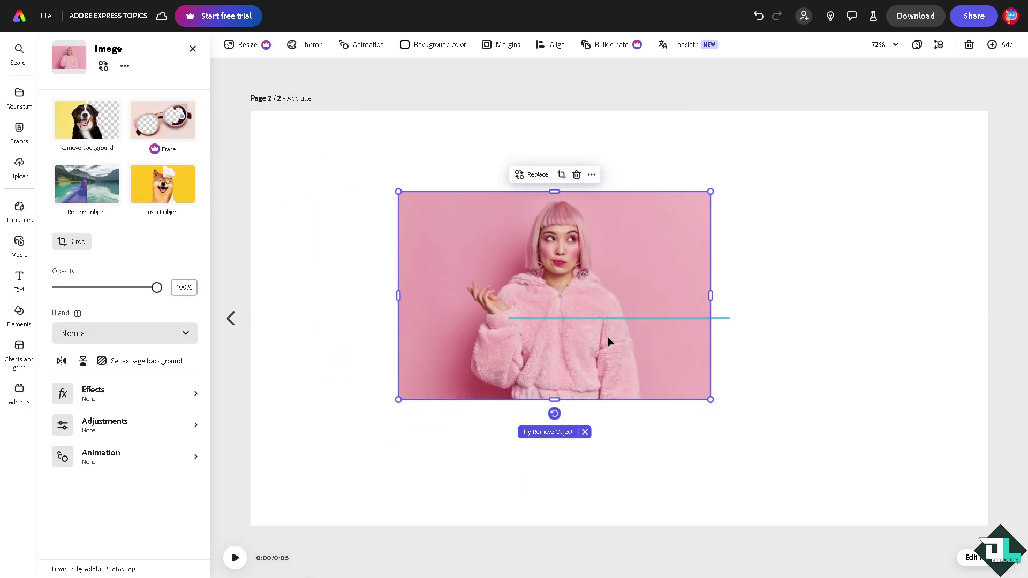
{"action": "left_click", "coordinate": [615, 317]}
{"action": "left_click_drag", "start_coordinate": [615, 317], "coordinate": [528, 161]}
{"action": "left_click_drag", "start_coordinate": [59, 200], "coordinate": [67, 200]}
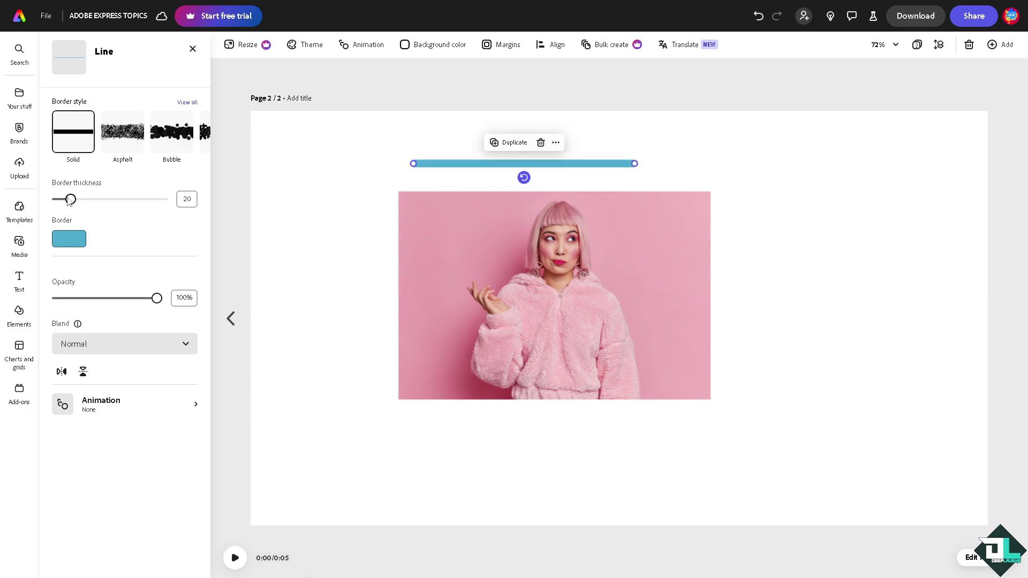
{"action": "left_click_drag", "start_coordinate": [528, 163], "coordinate": [521, 187]}
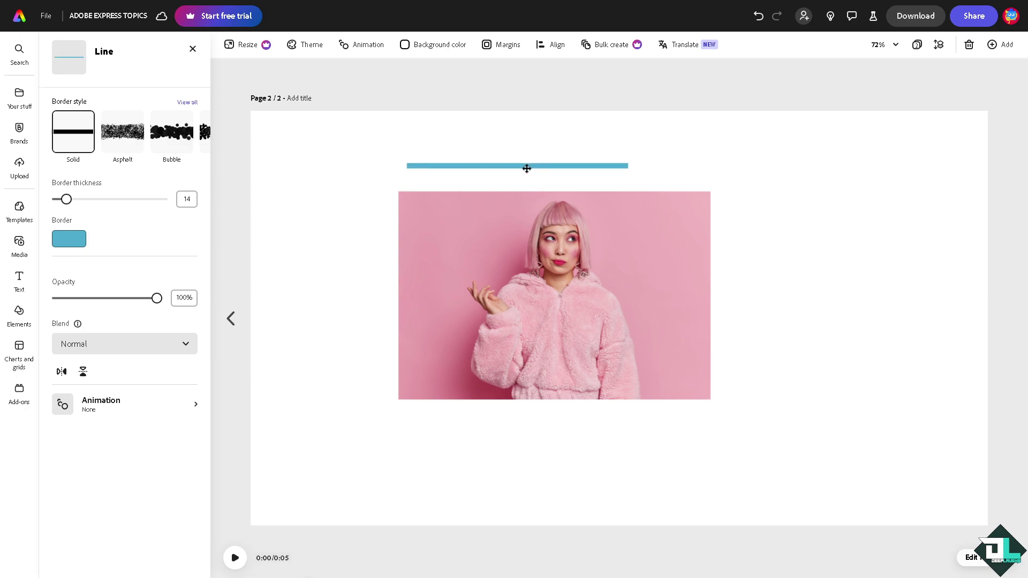
{"action": "left_click_drag", "start_coordinate": [618, 190], "coordinate": [707, 190]}
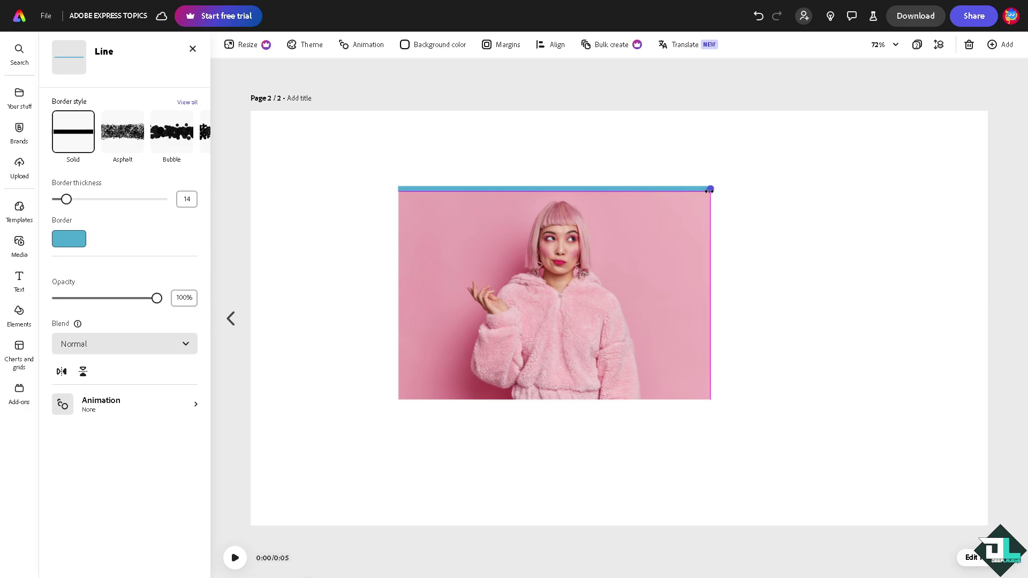
Duplicate the teal line onto the photo's bottom edge and, rotated vertical, its right edge
{"action": "key", "text": "ctrl+d"}
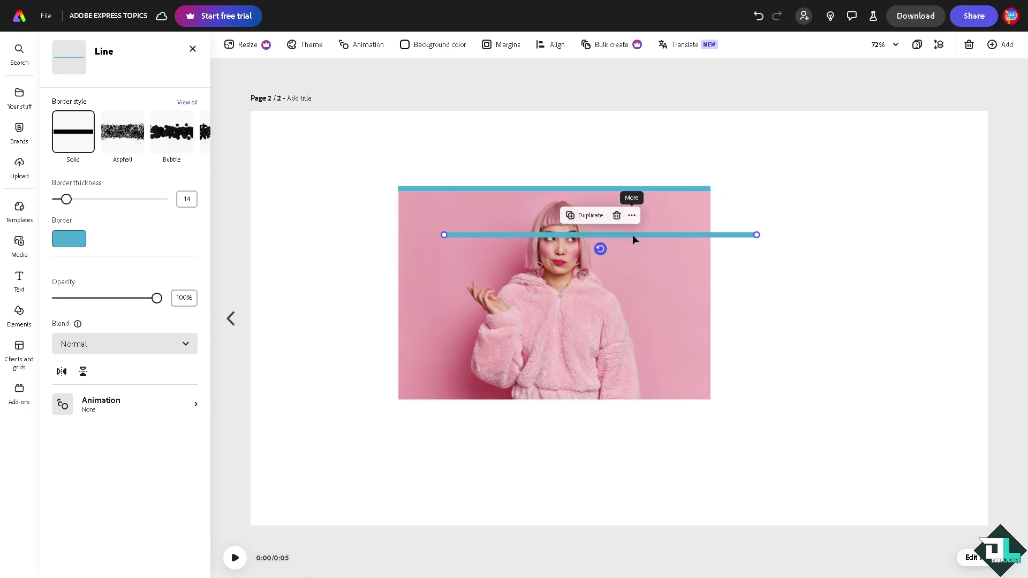
{"action": "left_click_drag", "start_coordinate": [632, 235], "coordinate": [587, 403]}
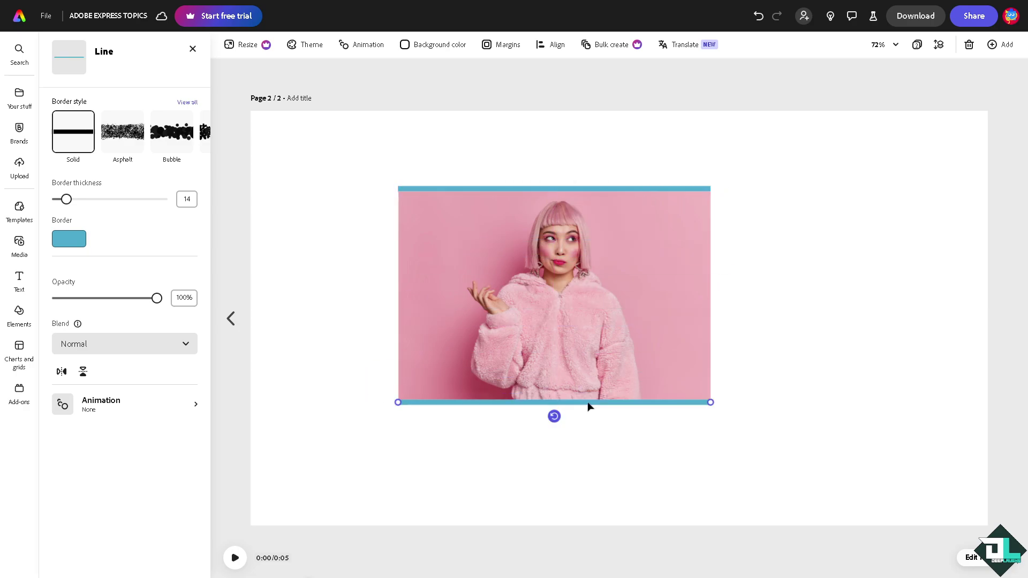
{"action": "key", "text": "ctrl+d"}
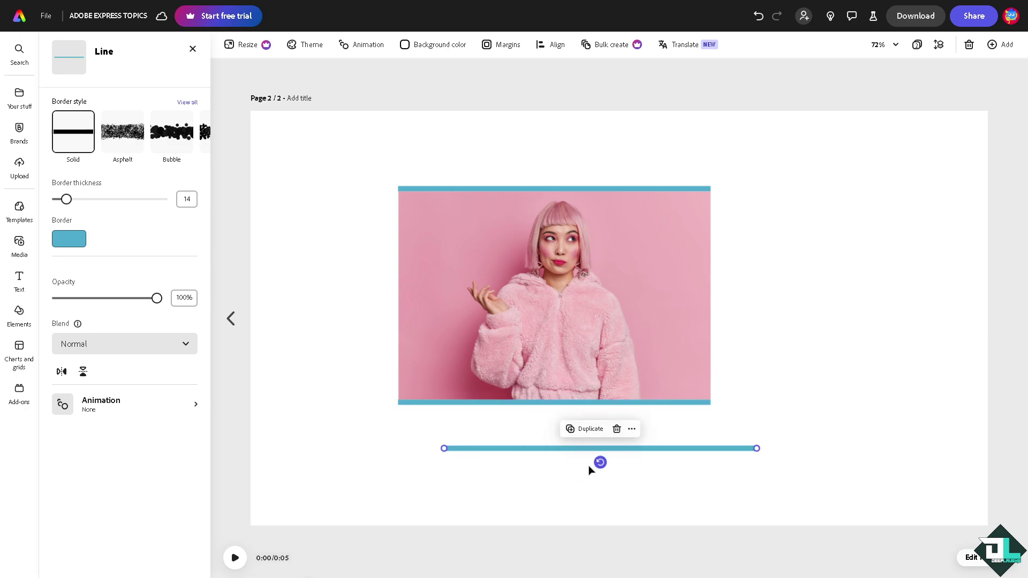
{"action": "left_click_drag", "start_coordinate": [601, 464], "coordinate": [892, 423]}
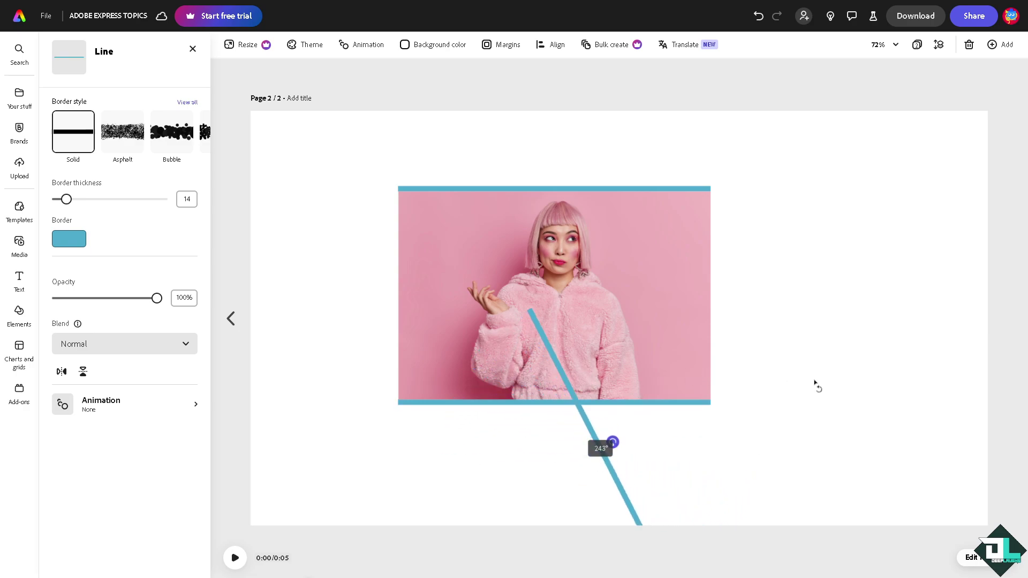
{"action": "left_click_drag", "start_coordinate": [607, 434], "coordinate": [721, 287]}
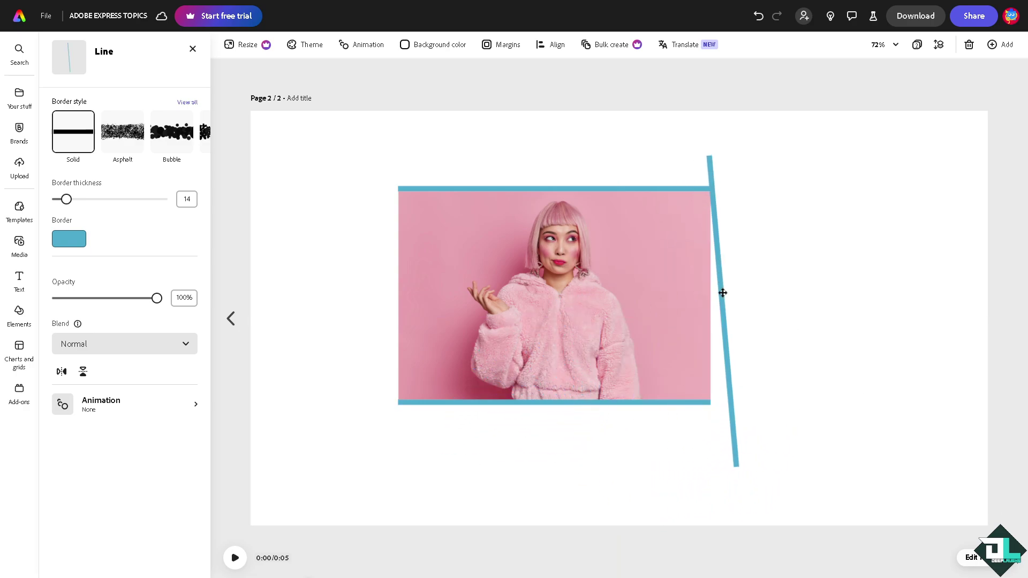
{"action": "left_click_drag", "start_coordinate": [734, 460], "coordinate": [709, 404]}
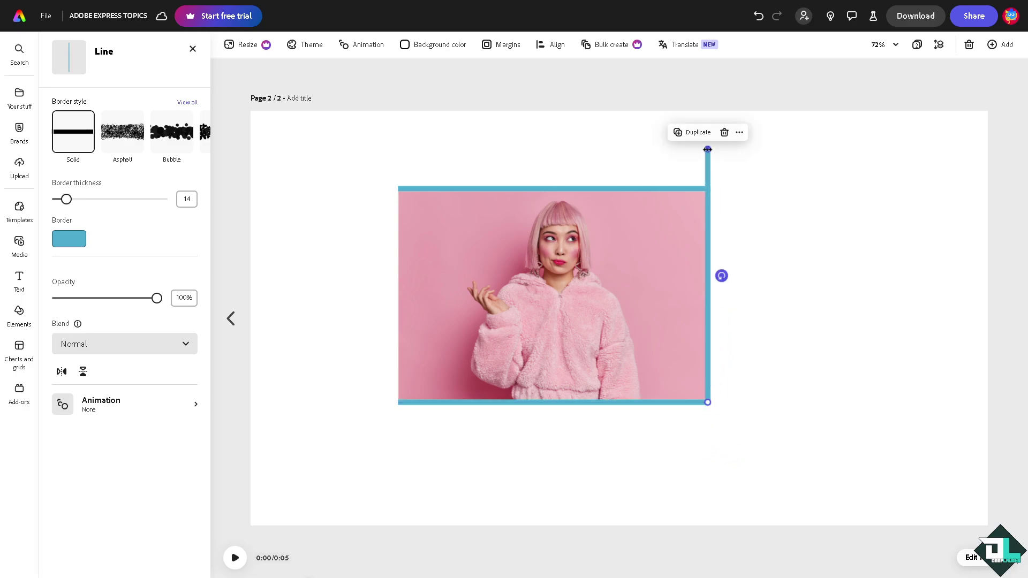
{"action": "left_click_drag", "start_coordinate": [708, 149], "coordinate": [708, 189]}
Place another vertical copy of the line along the photo's left edge
{"action": "key", "text": "ctrl+d"}
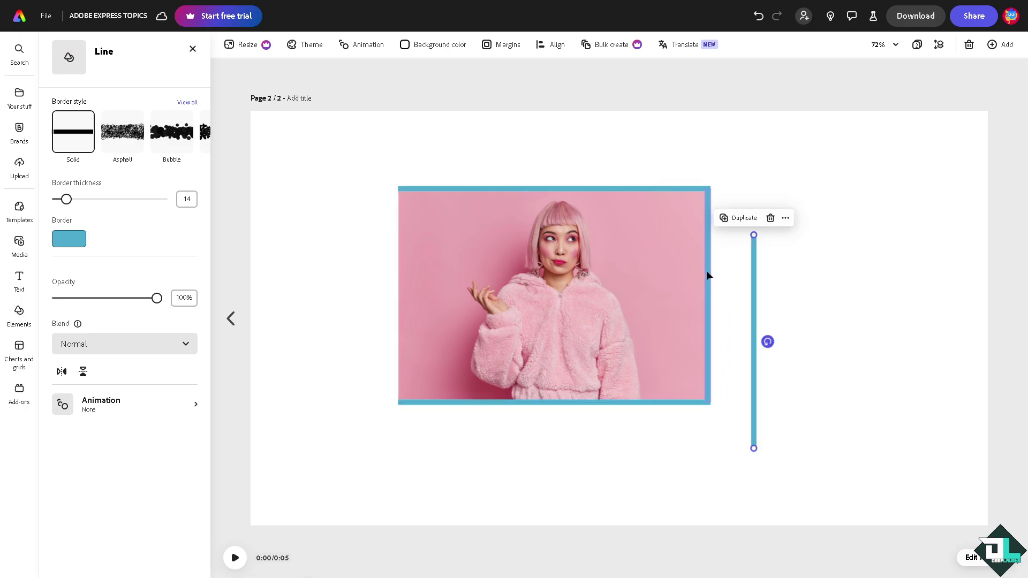
{"action": "left_click_drag", "start_coordinate": [757, 306], "coordinate": [434, 251]}
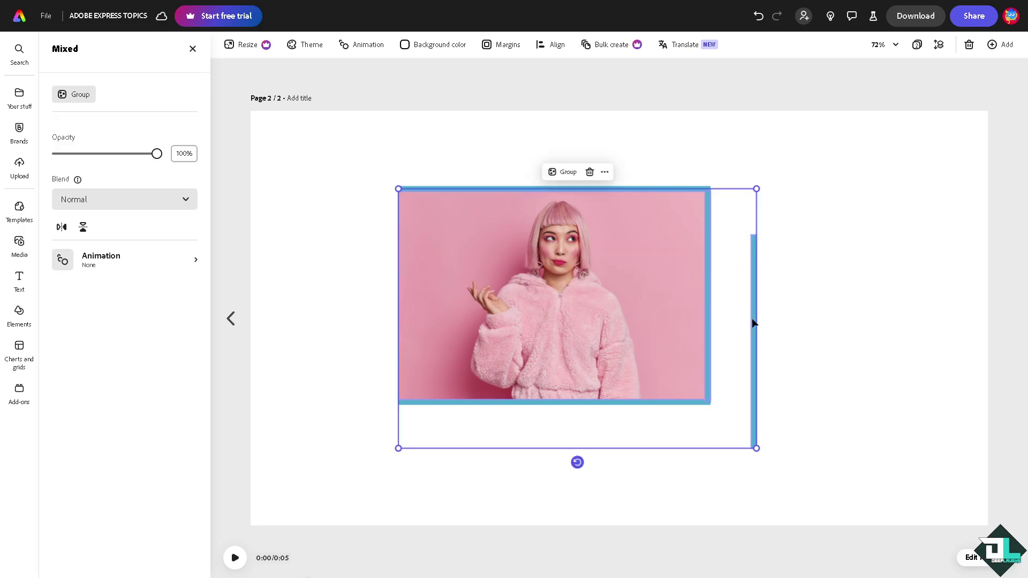
{"action": "left_click", "coordinate": [762, 331]}
{"action": "mouse_move", "coordinate": [753, 342]}
{"action": "left_mouse_down"}
{"action": "mouse_move", "coordinate": [474, 271]}
{"action": "mouse_move", "coordinate": [416, 271]}
{"action": "mouse_move", "coordinate": [477, 272]}
{"action": "mouse_move", "coordinate": [412, 273]}
{"action": "mouse_move", "coordinate": [403, 287]}
{"action": "left_mouse_up"}
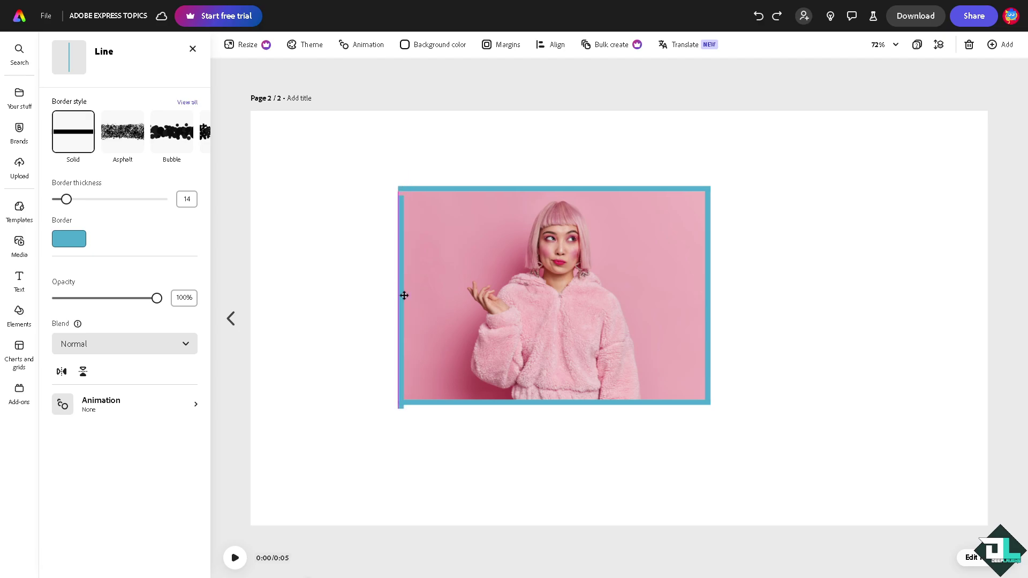
Group the four teal border lines and Alt-drag a copy of the frame rightward
{"action": "left_click", "coordinate": [771, 220]}
{"action": "left_click", "coordinate": [585, 187]}
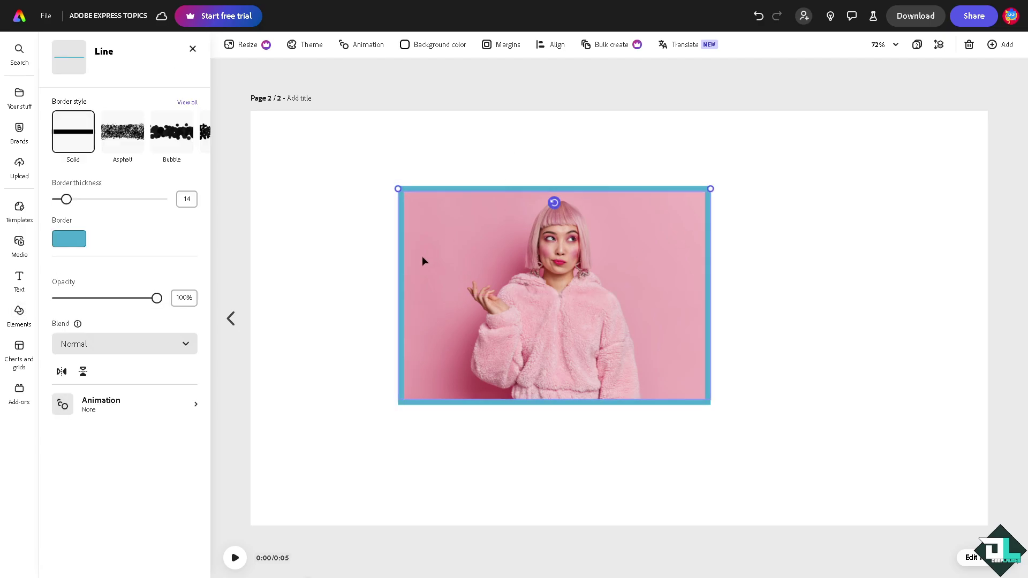
{"action": "left_click", "coordinate": [400, 266], "text": "shift"}
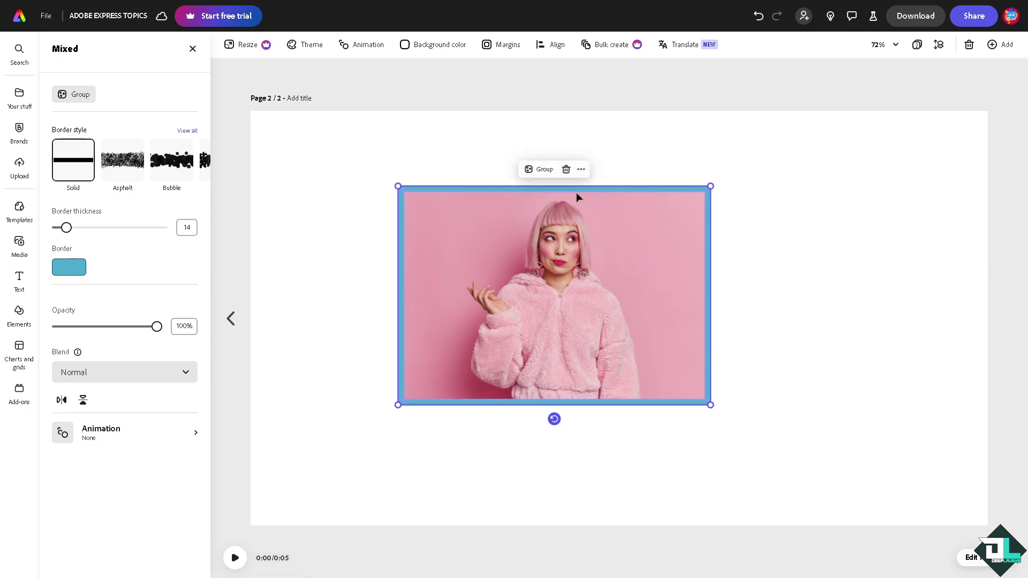
{"action": "left_click", "coordinate": [540, 169]}
{"action": "mouse_move", "coordinate": [573, 190]}
{"action": "left_mouse_down"}
{"action": "mouse_move", "coordinate": [820, 191]}
{"action": "mouse_move", "coordinate": [567, 194]}
{"action": "mouse_move", "coordinate": [769, 231]}
{"action": "mouse_move", "coordinate": [773, 216]}
{"action": "left_mouse_up"}
Slide the framed photo left, snap the empty frame beside it, and open stock videos
{"action": "left_click", "coordinate": [481, 237]}
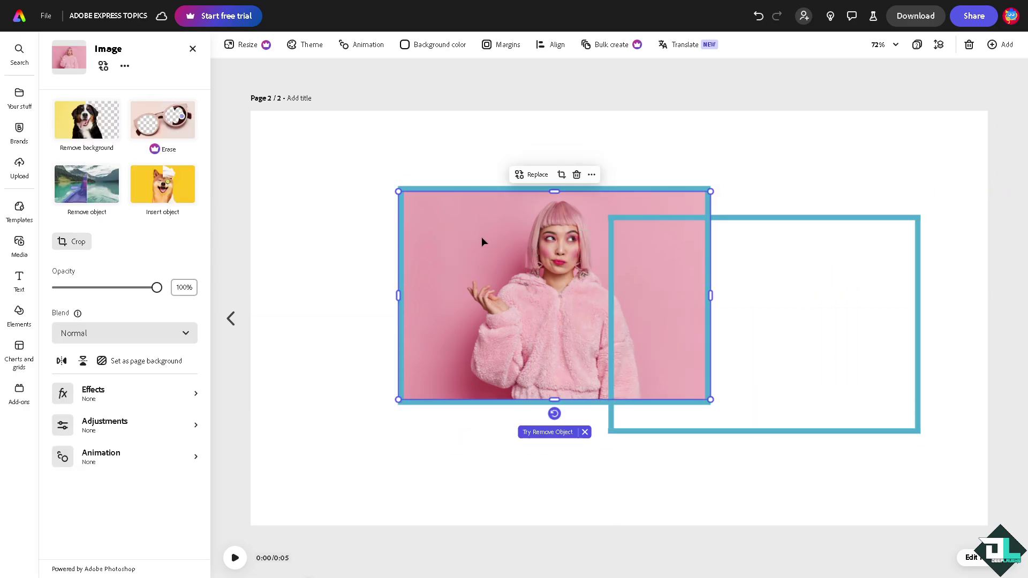
{"action": "left_click_drag", "start_coordinate": [482, 240], "coordinate": [365, 232]}
{"action": "left_click_drag", "start_coordinate": [631, 195], "coordinate": [515, 185]}
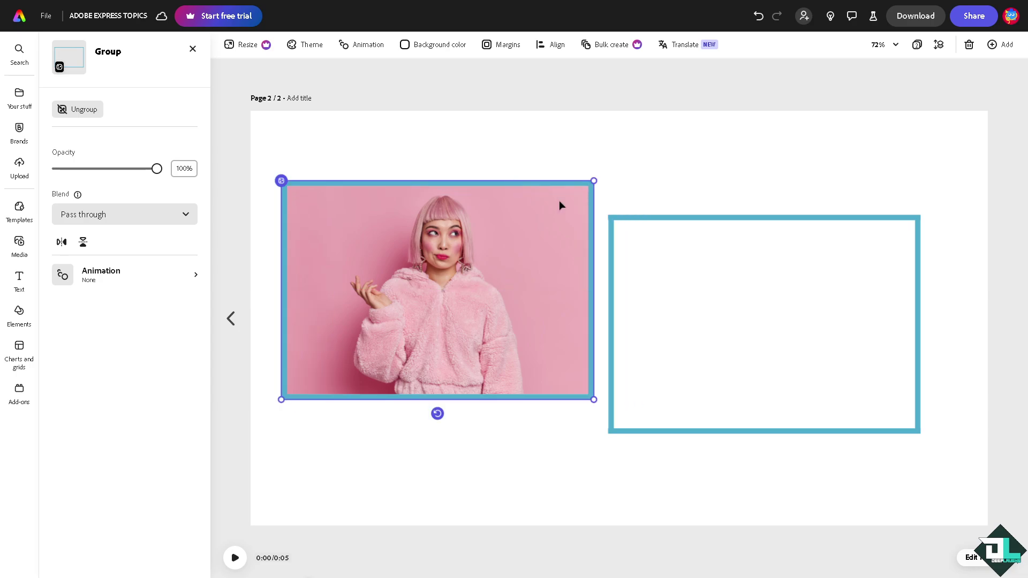
{"action": "left_click", "coordinate": [661, 229]}
{"action": "left_click_drag", "start_coordinate": [655, 202], "coordinate": [654, 181]}
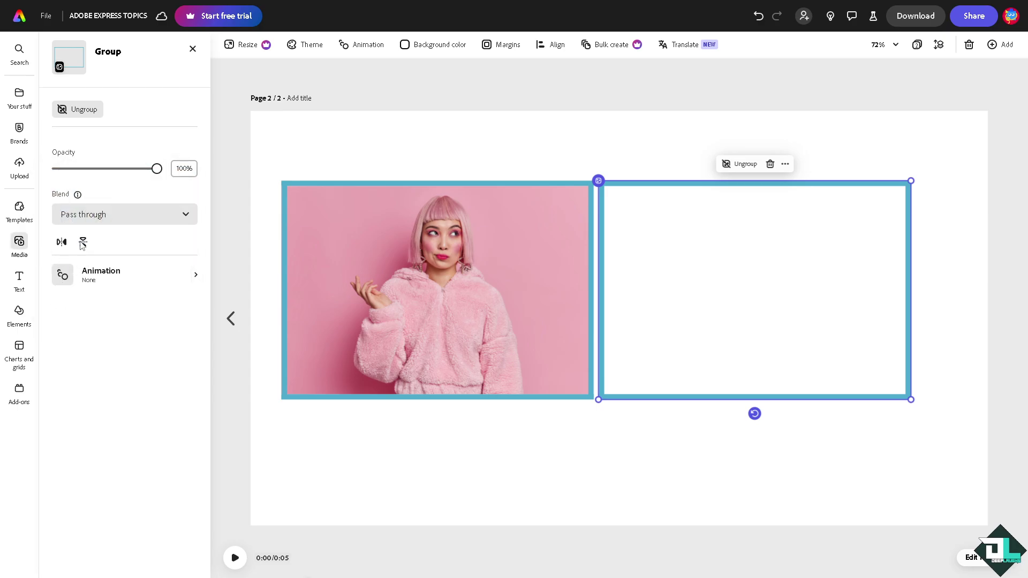
{"action": "left_click", "coordinate": [19, 243]}
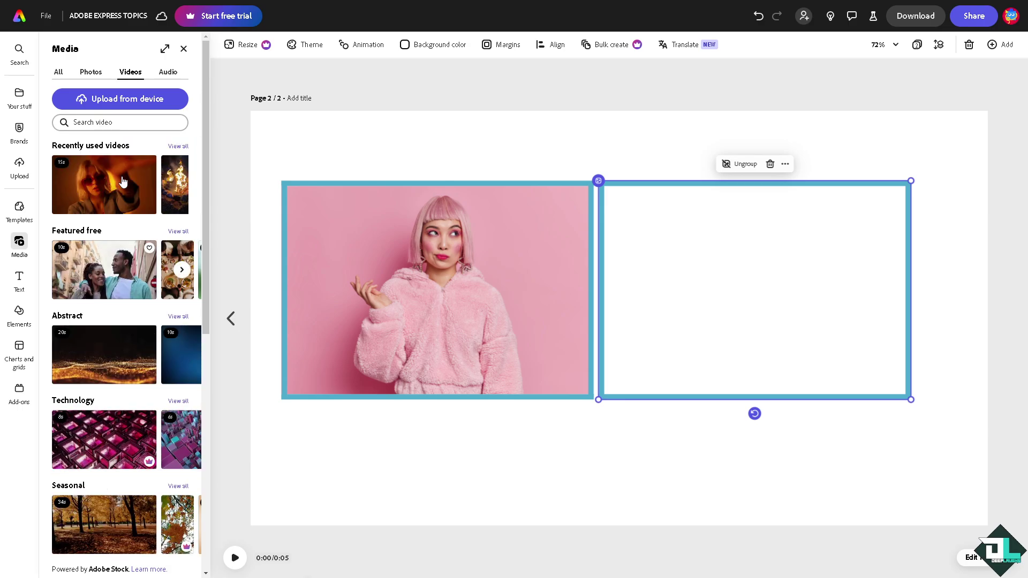
Add the orange-lit stock video and stretch it to fill the right teal frame
{"action": "left_click", "coordinate": [122, 183]}
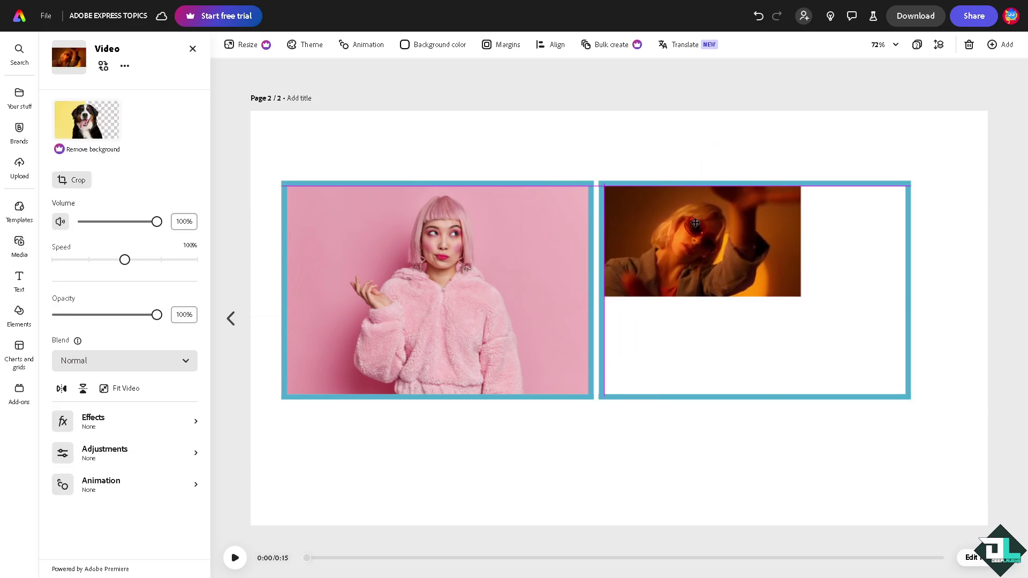
{"action": "left_click_drag", "start_coordinate": [799, 296], "coordinate": [900, 360]}
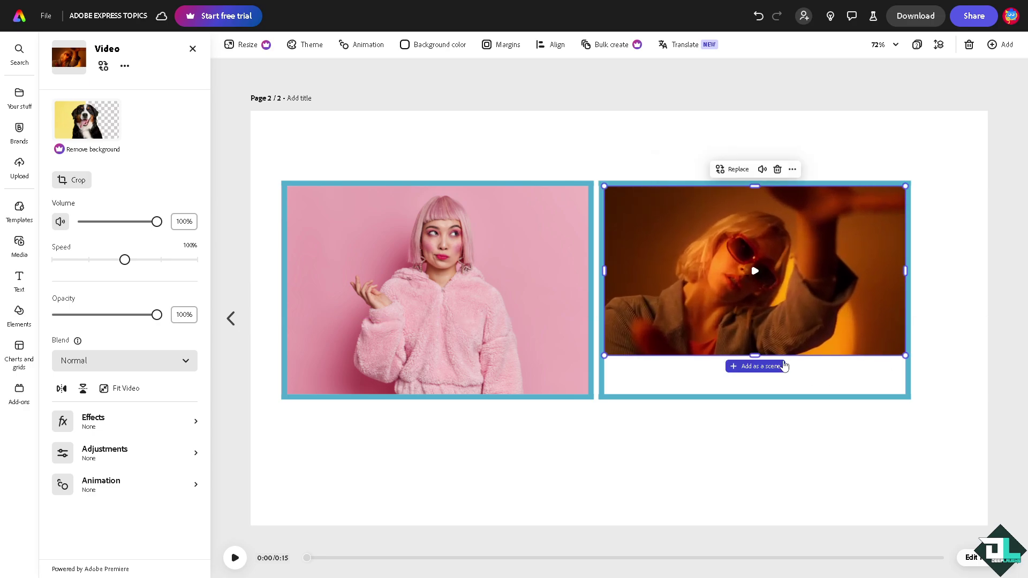
{"action": "left_click_drag", "start_coordinate": [755, 355], "coordinate": [761, 395]}
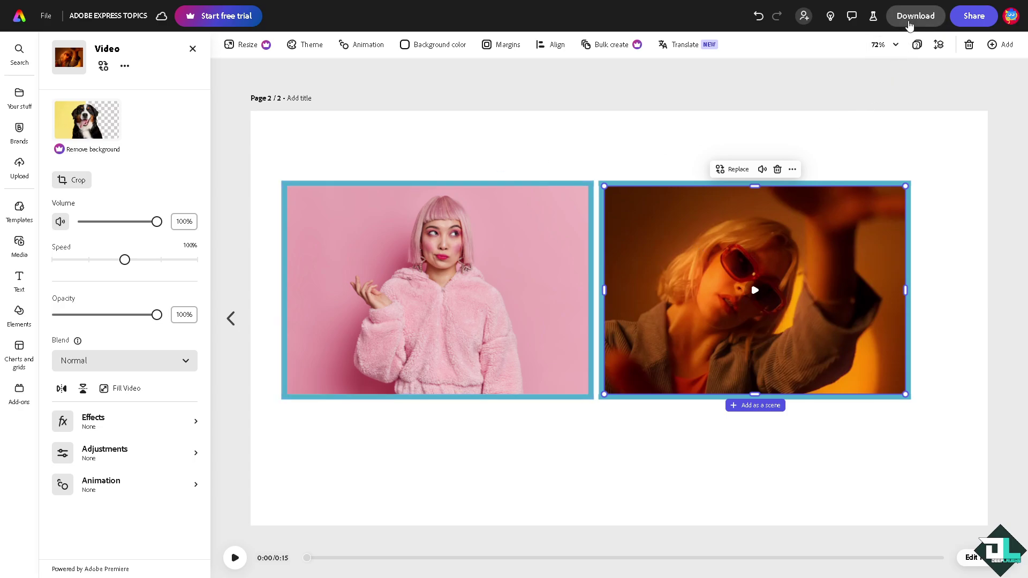
Check the available download file formats, then close the download options
{"action": "left_click", "coordinate": [914, 16]}
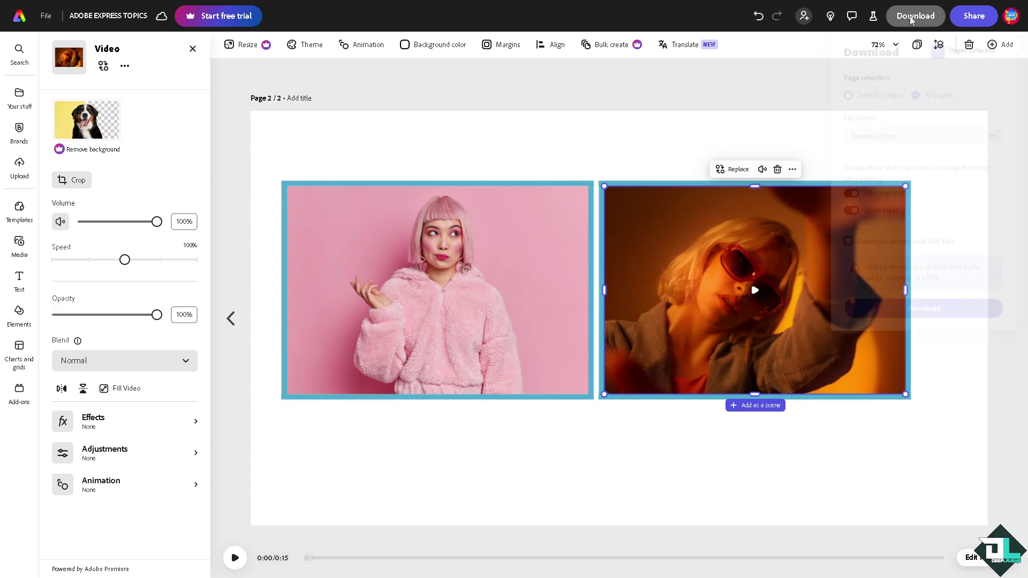
{"action": "left_click", "coordinate": [917, 141]}
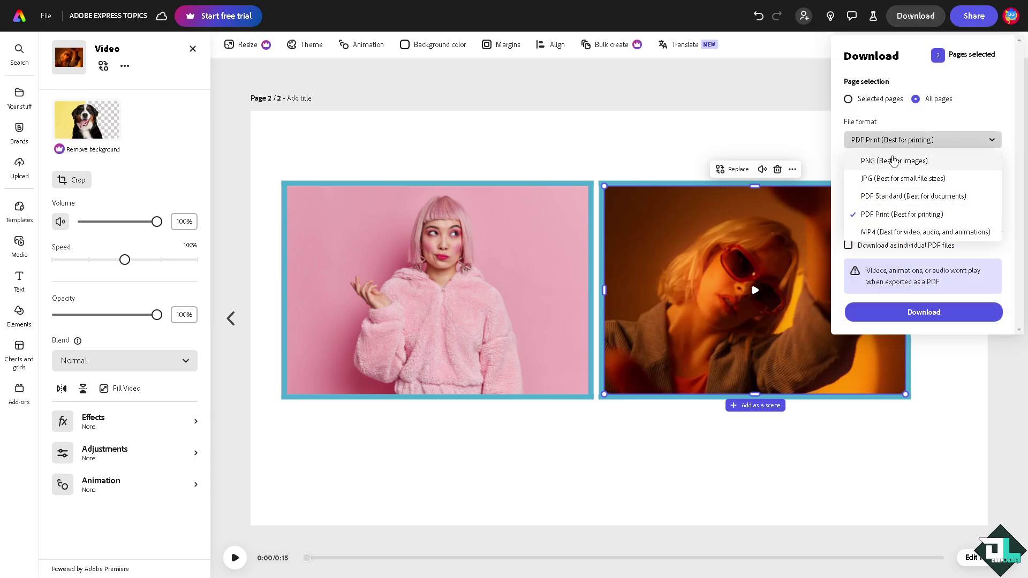
{"action": "key", "text": "Escape"}
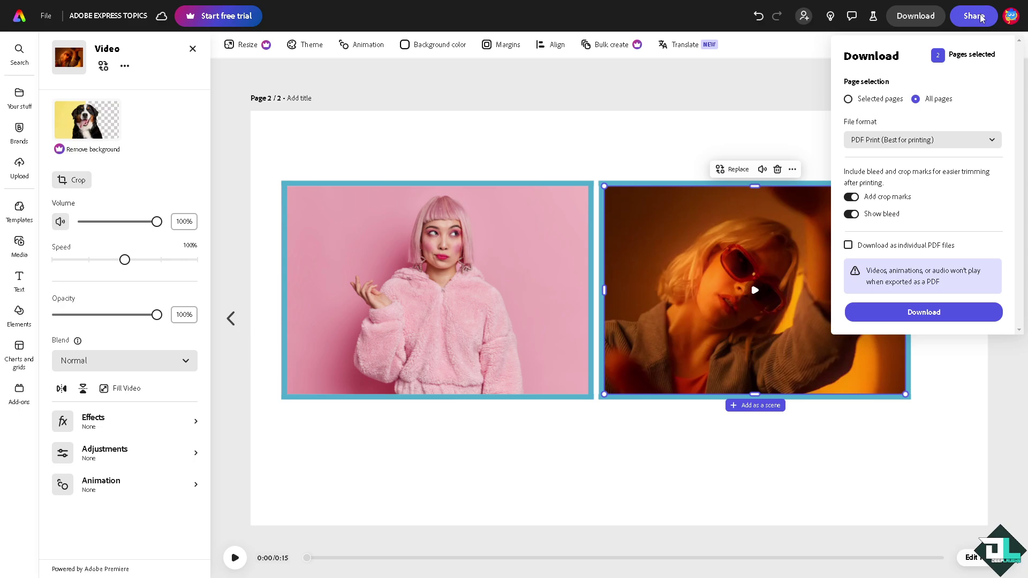
{"action": "left_click", "coordinate": [974, 18]}
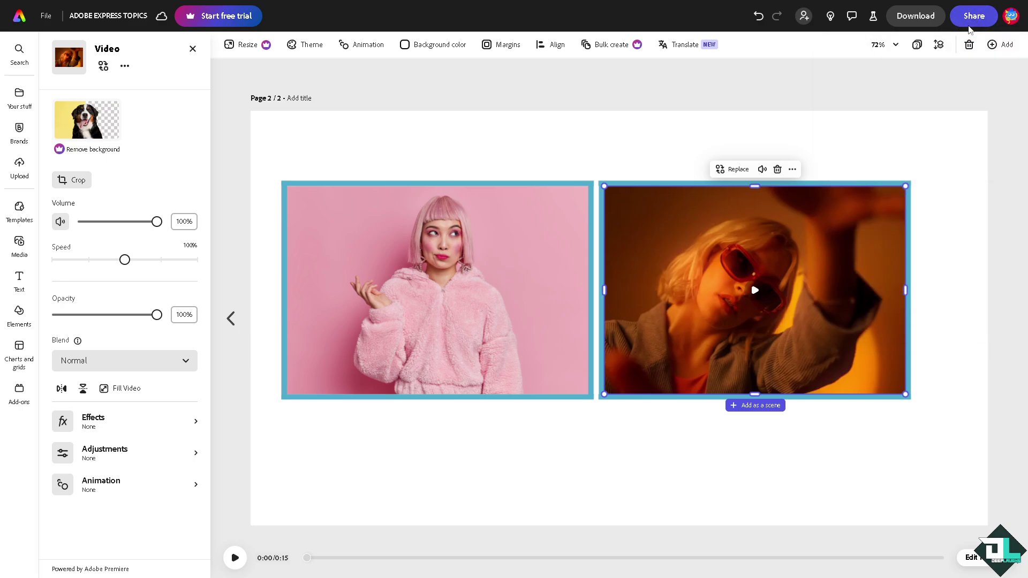
Copy a shareable link to the design and close the Share panel
{"action": "left_click", "coordinate": [973, 21]}
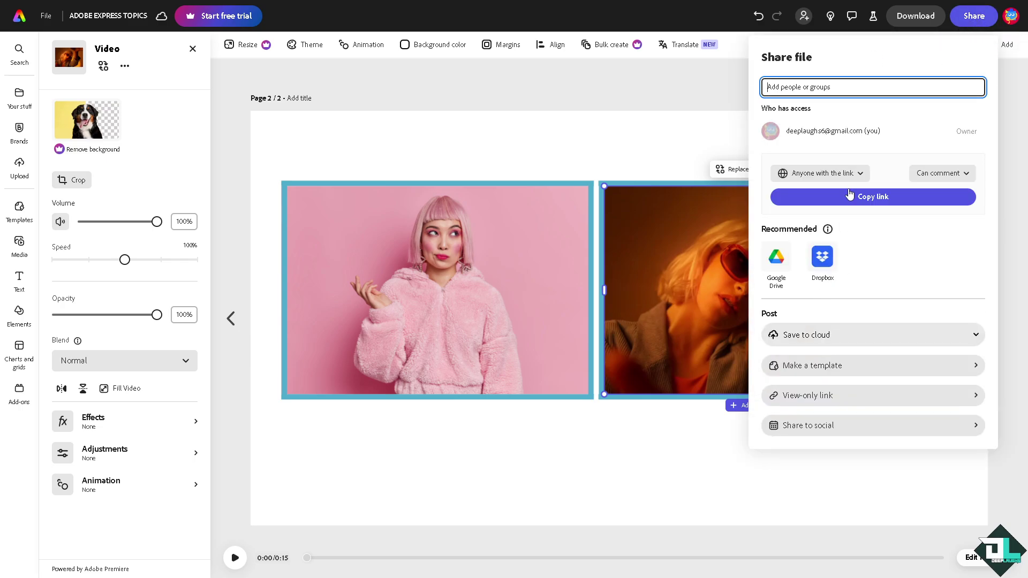
{"action": "left_click", "coordinate": [847, 203]}
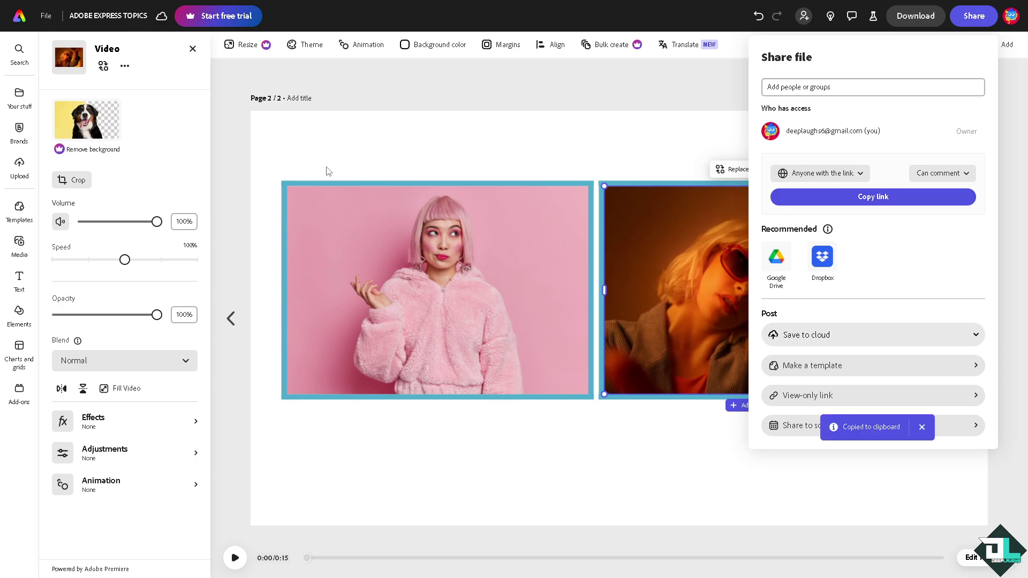
{"action": "key", "text": "Escape"}
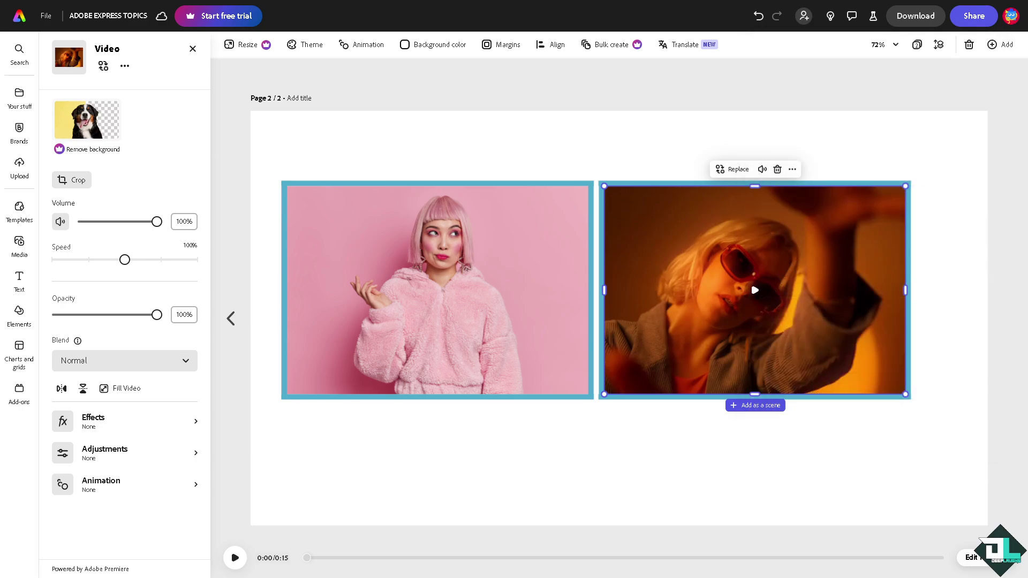